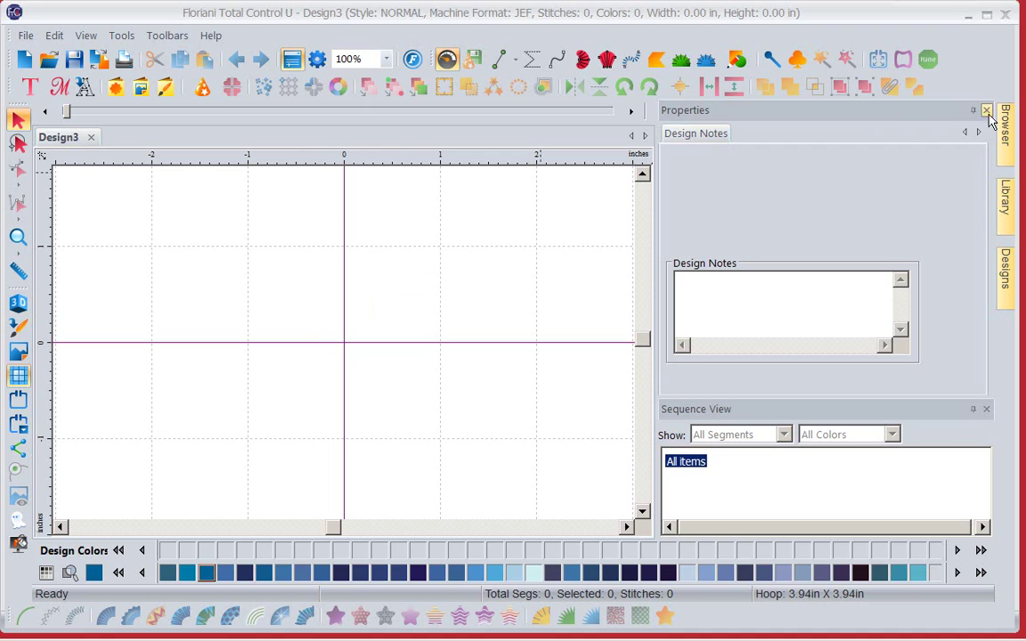
Place the October 05.waf turkey from the library's Free Monthly Designs October2015 folder at the centre of the design page.
mouse_move(1004, 204)
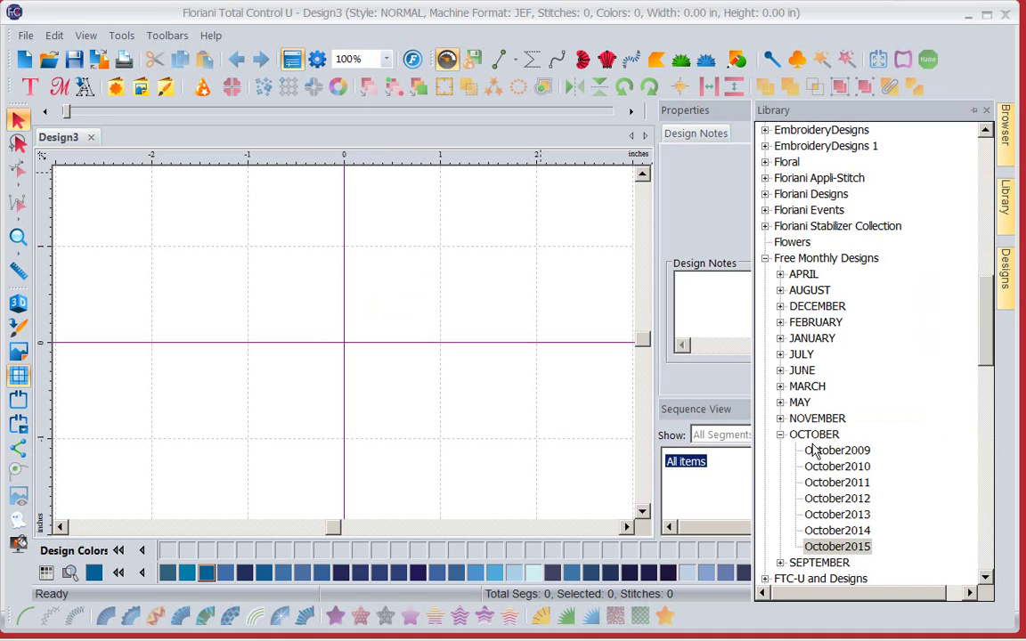
click(826, 550)
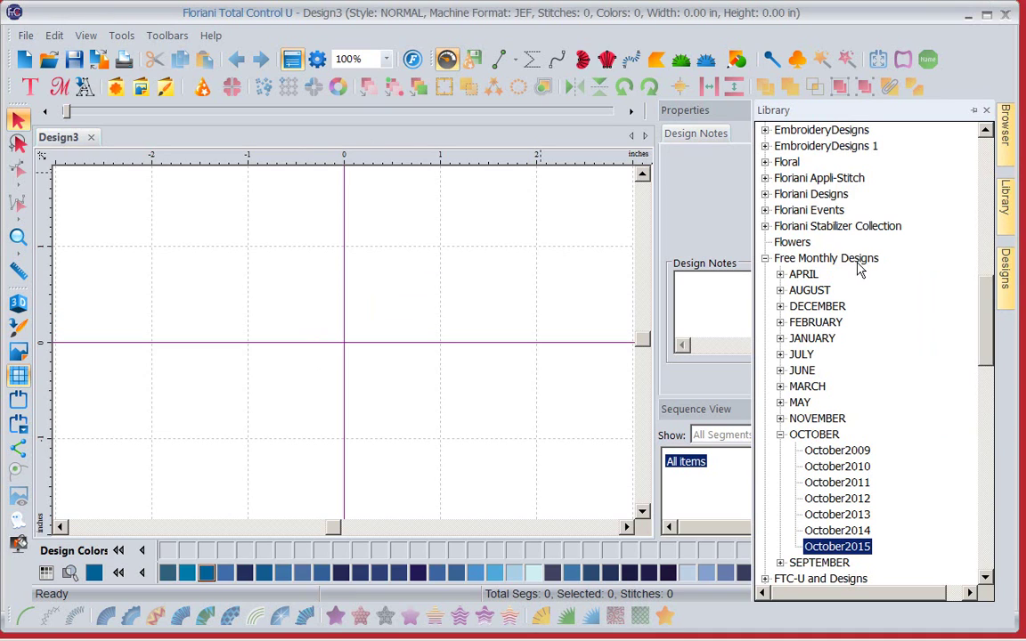
click(1006, 277)
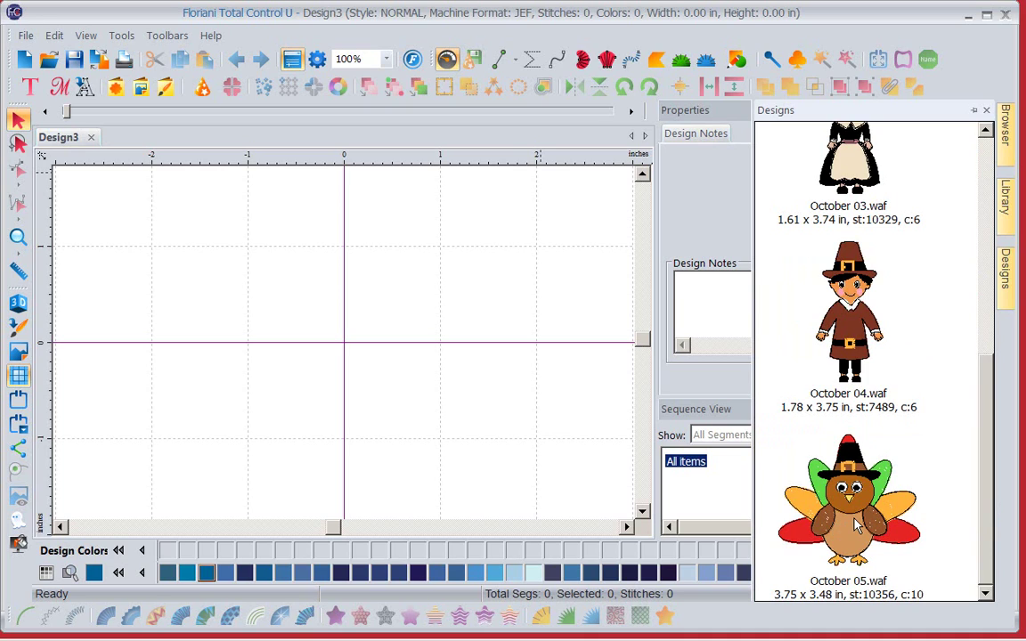
drag(855, 525, 339, 336)
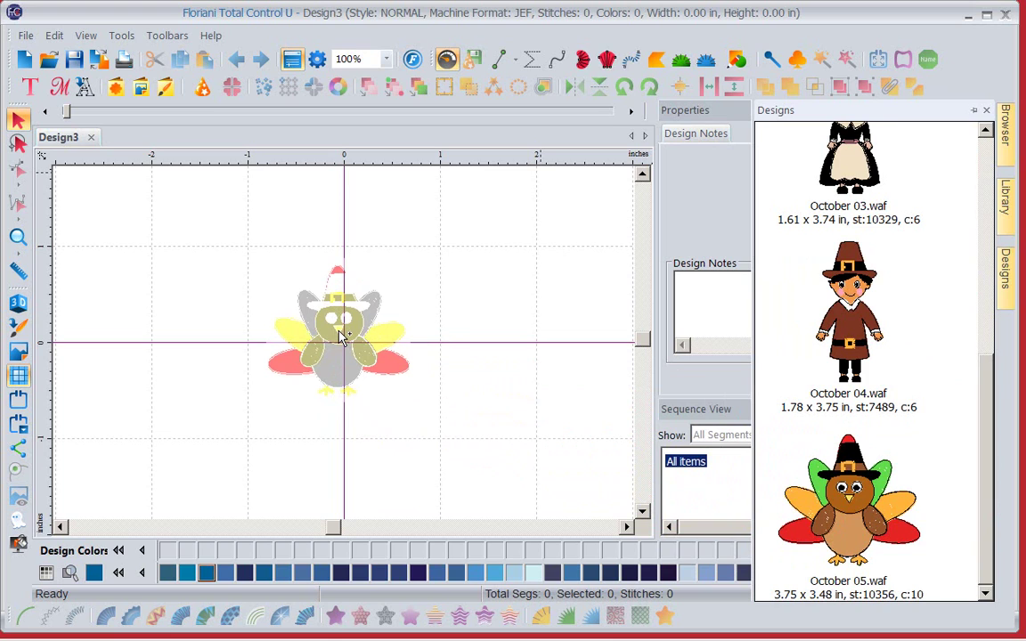
drag(340, 337, 343, 335)
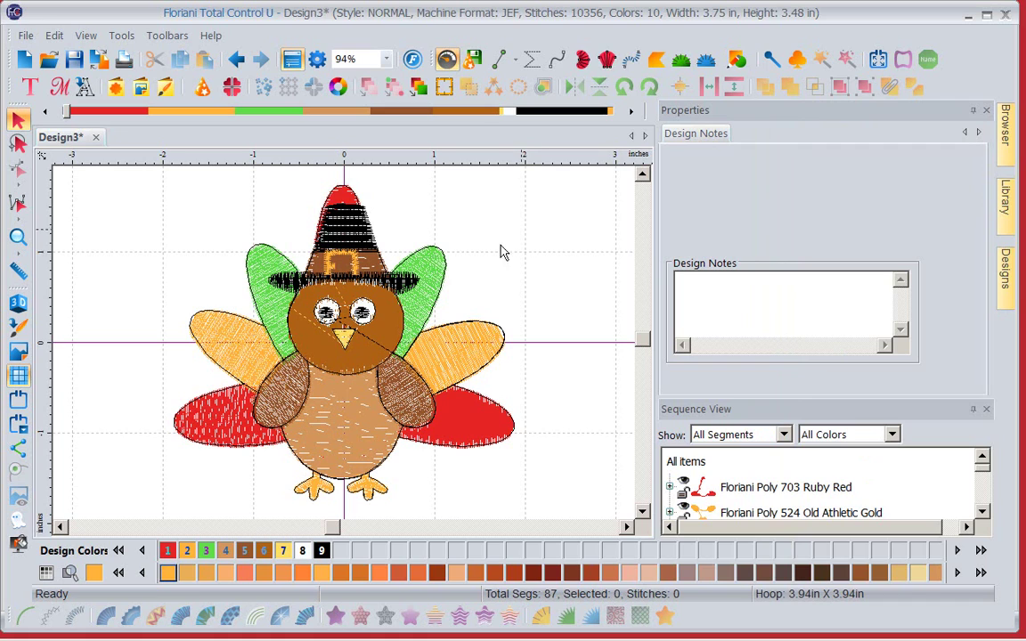
Move the whole turkey to about 0.5 in right of the page centre and ungroup it into separate segments.
click(436, 272)
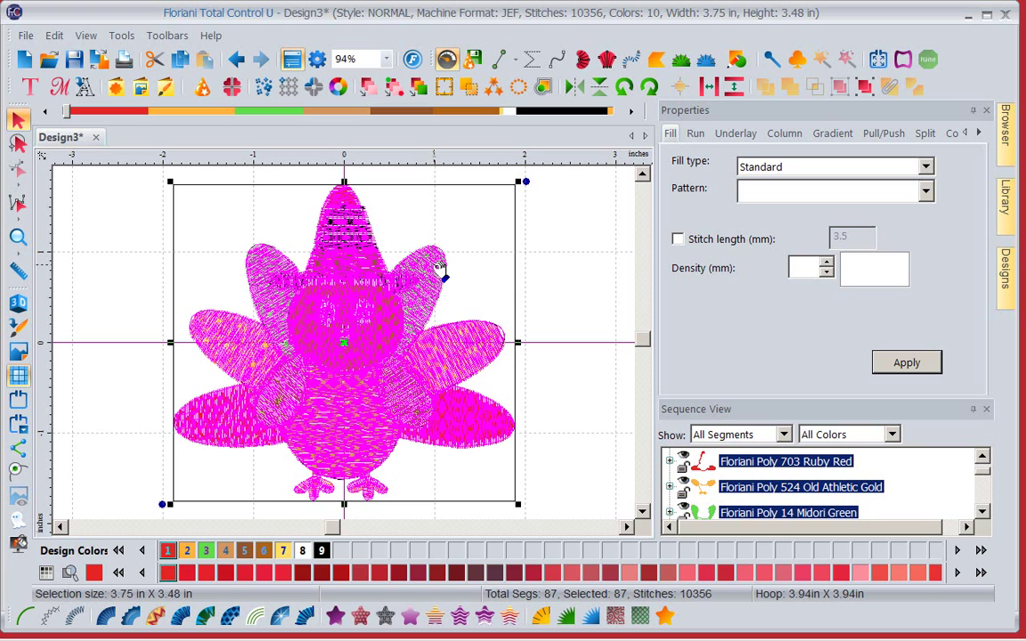
drag(344, 343, 228, 306)
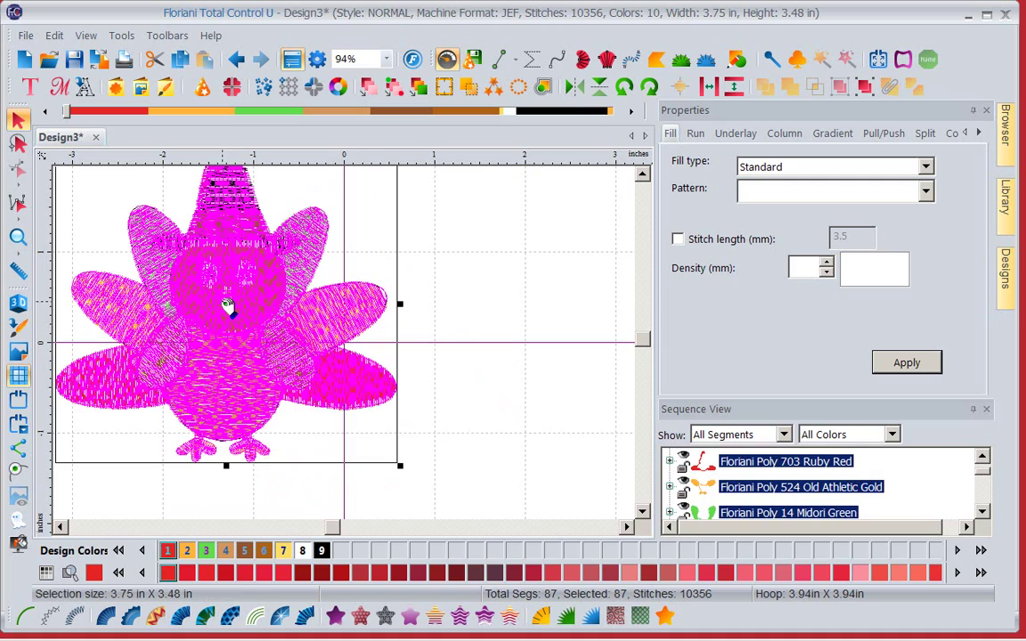
drag(300, 357, 459, 386)
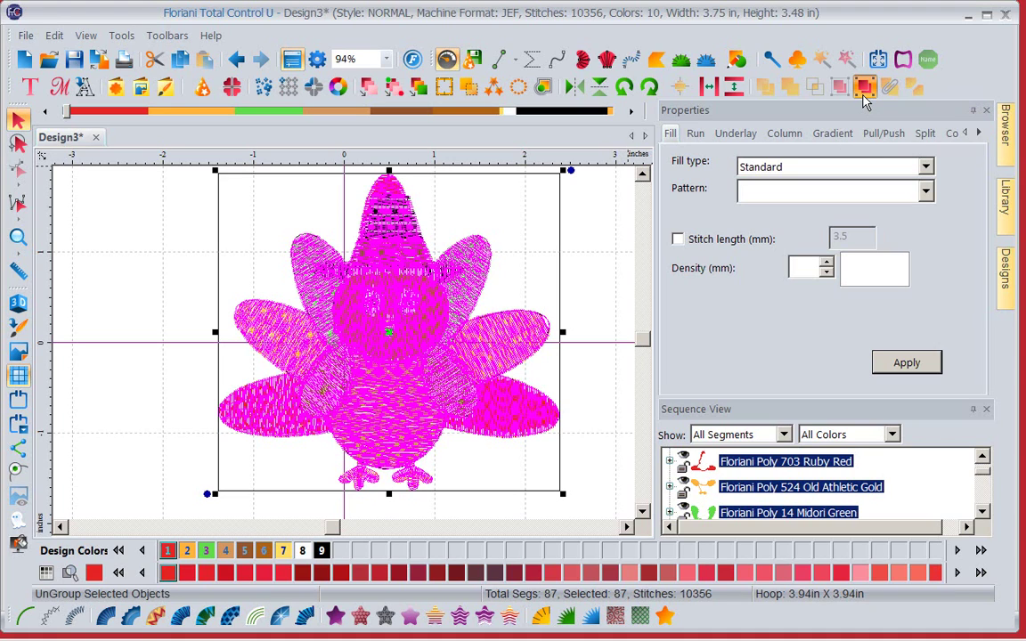
click(599, 247)
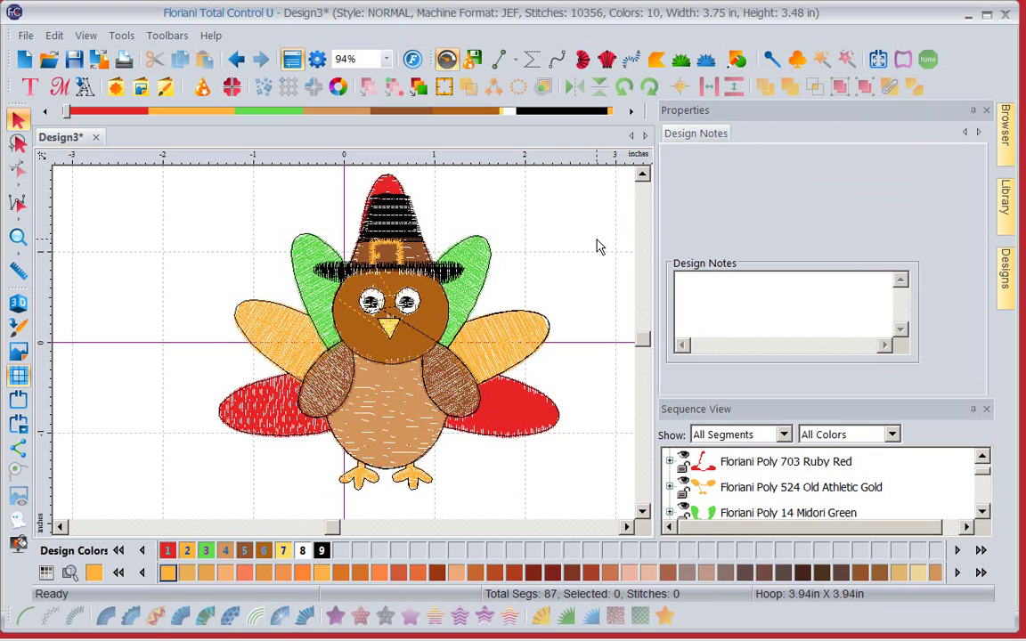
Examine the ungrouped turkey by selecting individual feather fills and run segments one at a time.
click(481, 259)
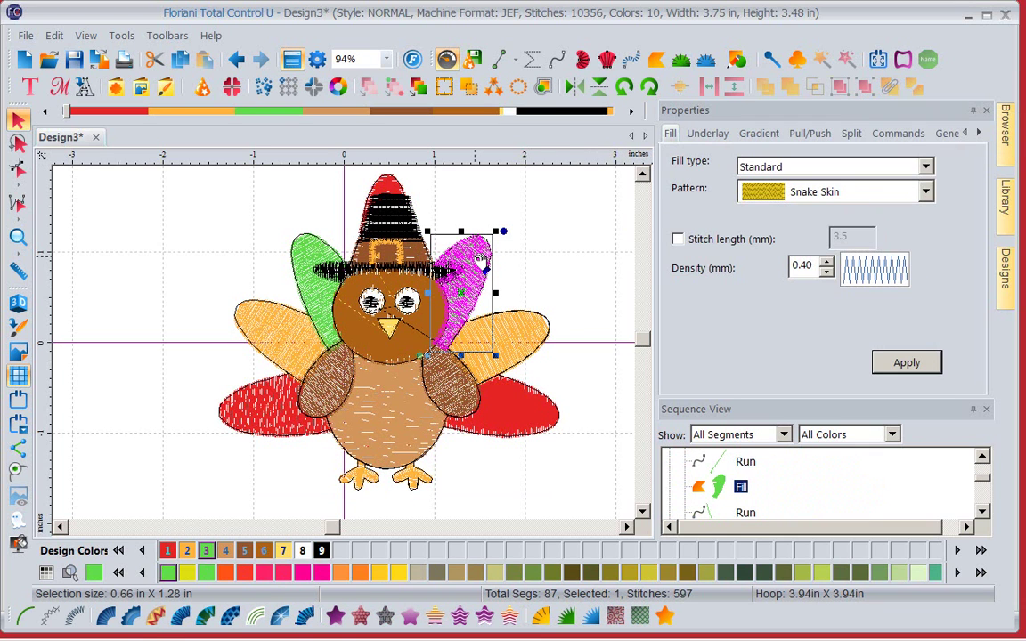
click(536, 222)
click(312, 258)
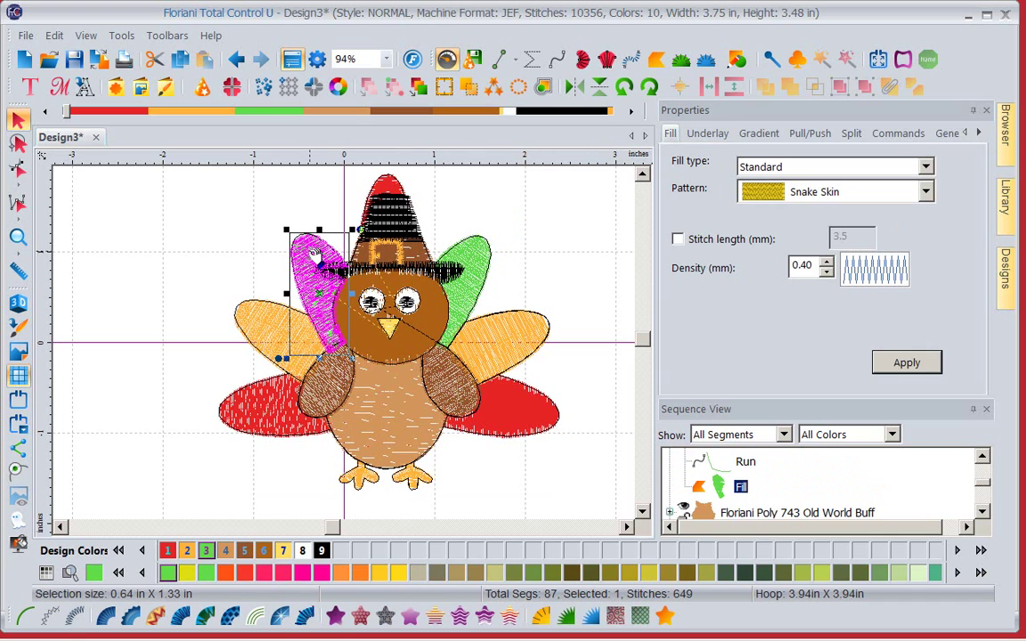
click(212, 250)
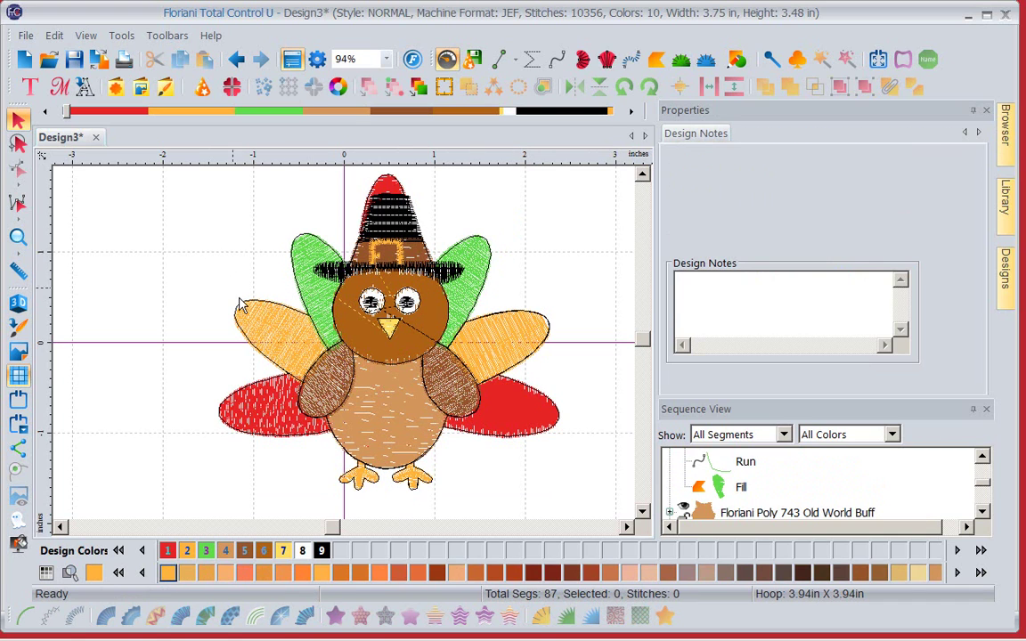
click(258, 321)
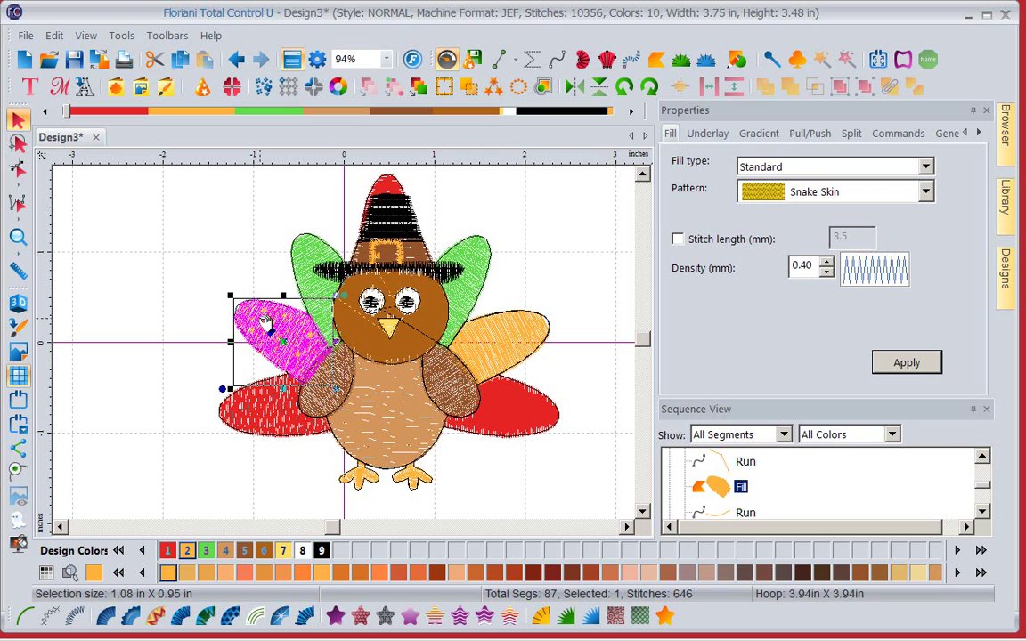
click(267, 392)
click(514, 420)
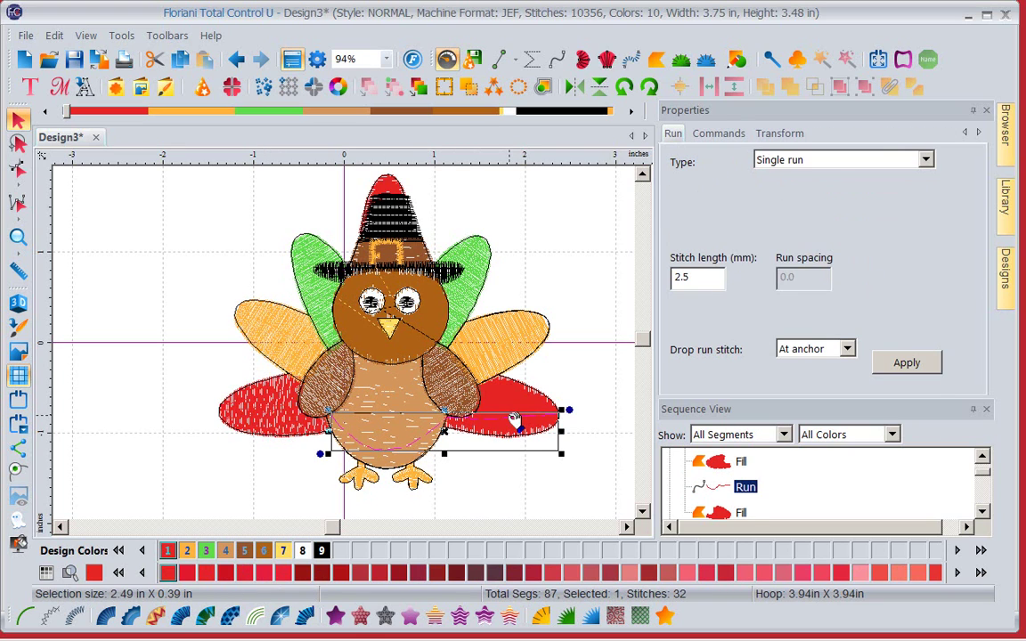
click(515, 344)
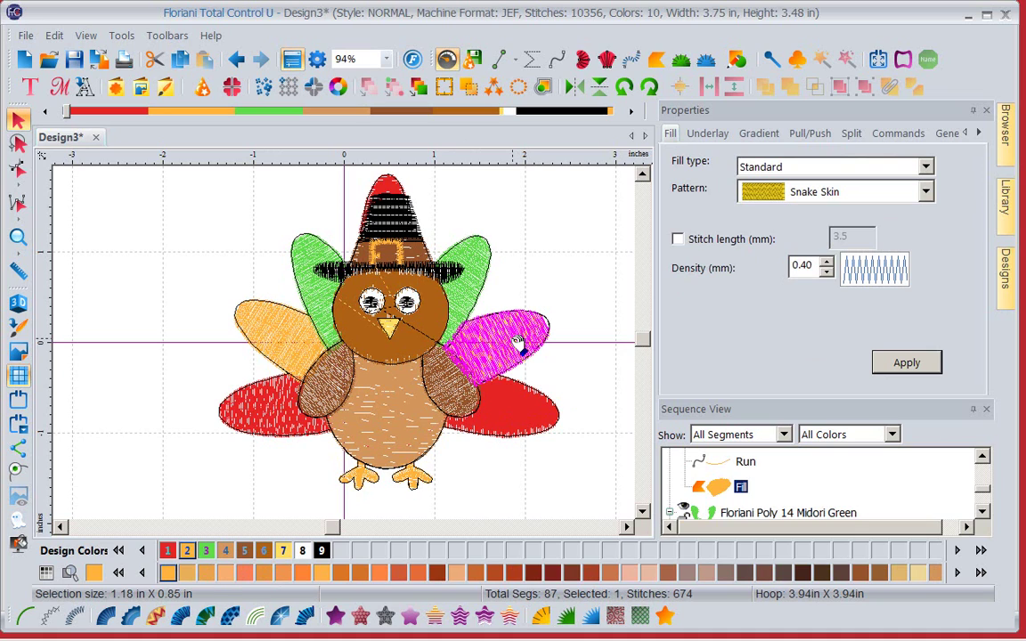
mouse_move(514, 339)
mouse_down()
mouse_move(712, 400)
mouse_move(819, 388)
mouse_move(476, 279)
mouse_move(505, 296)
mouse_move(526, 334)
mouse_up()
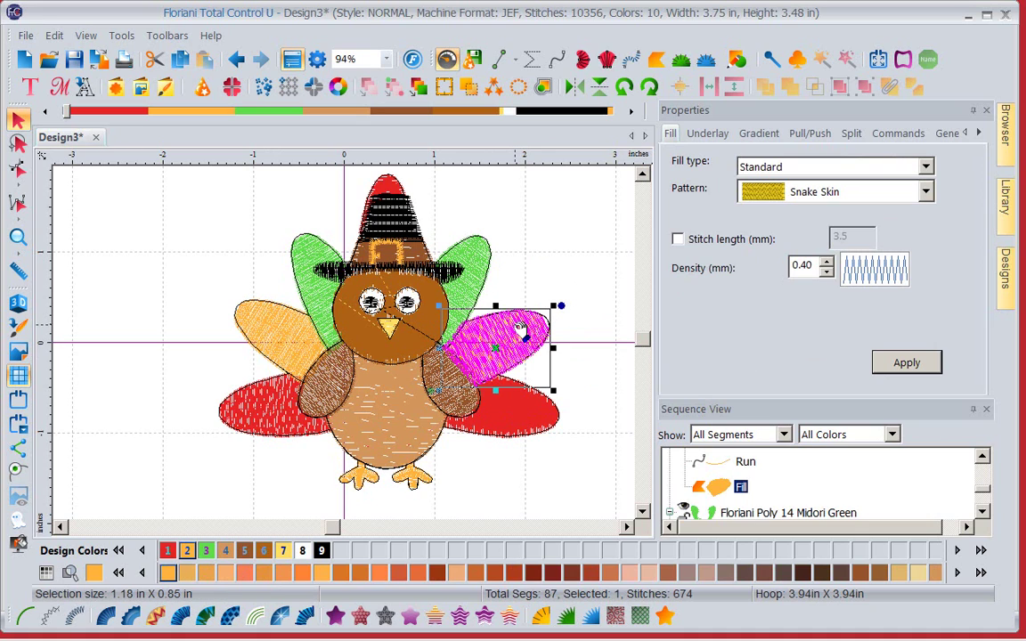
click(314, 264)
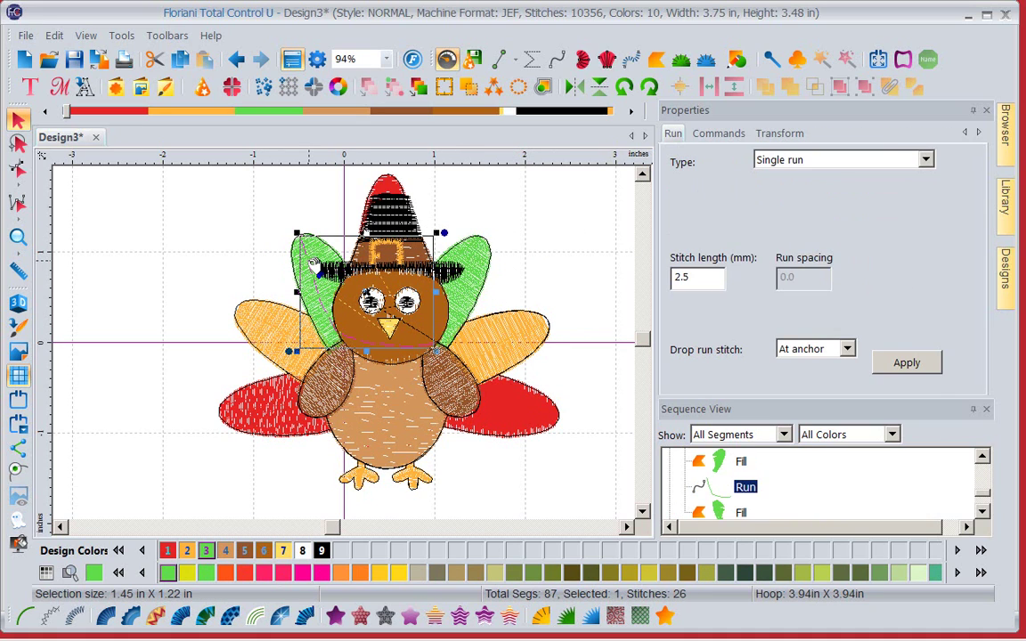
click(501, 245)
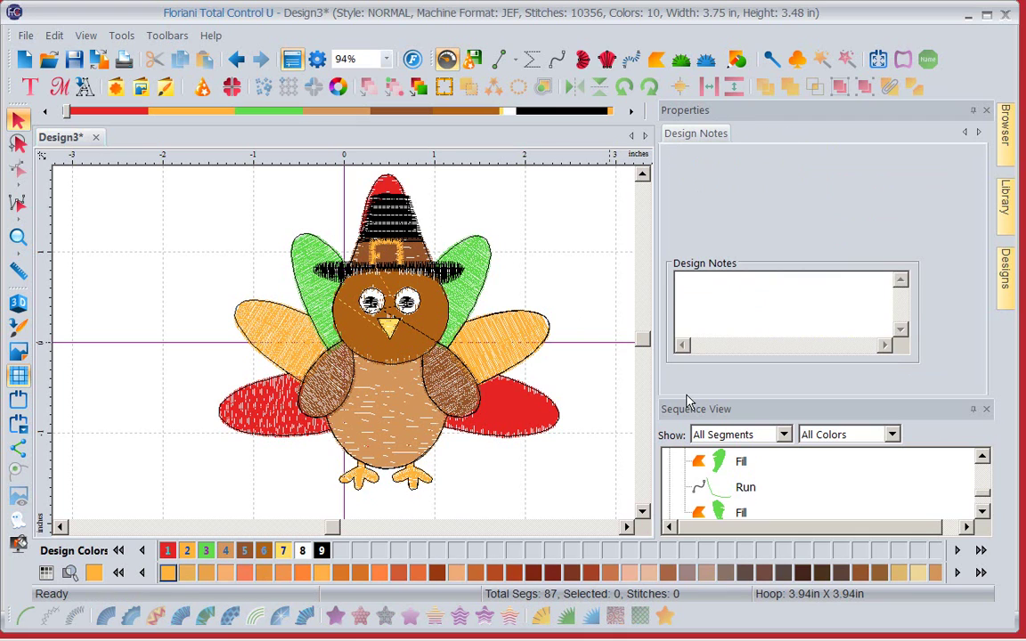
Collapse all segments in the sequence list to their thread colors and close the object properties.
right_click(874, 496)
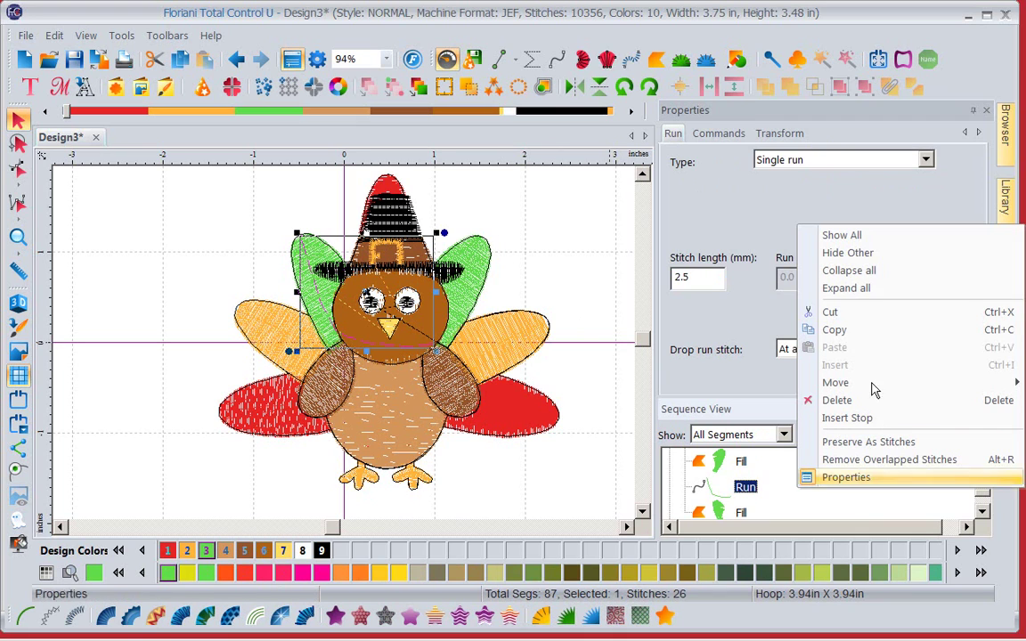
click(857, 272)
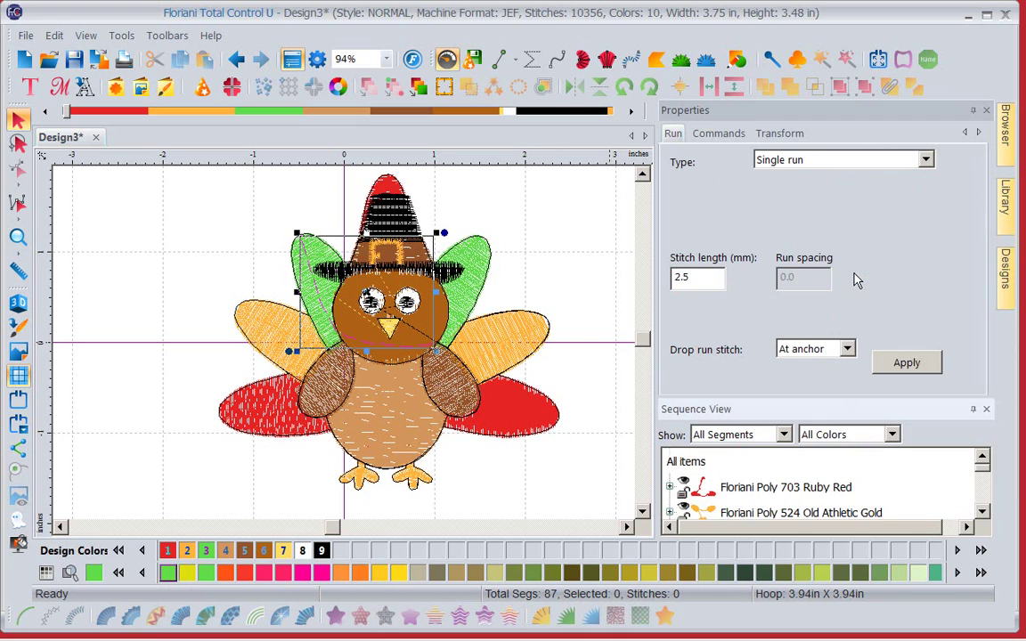
click(986, 112)
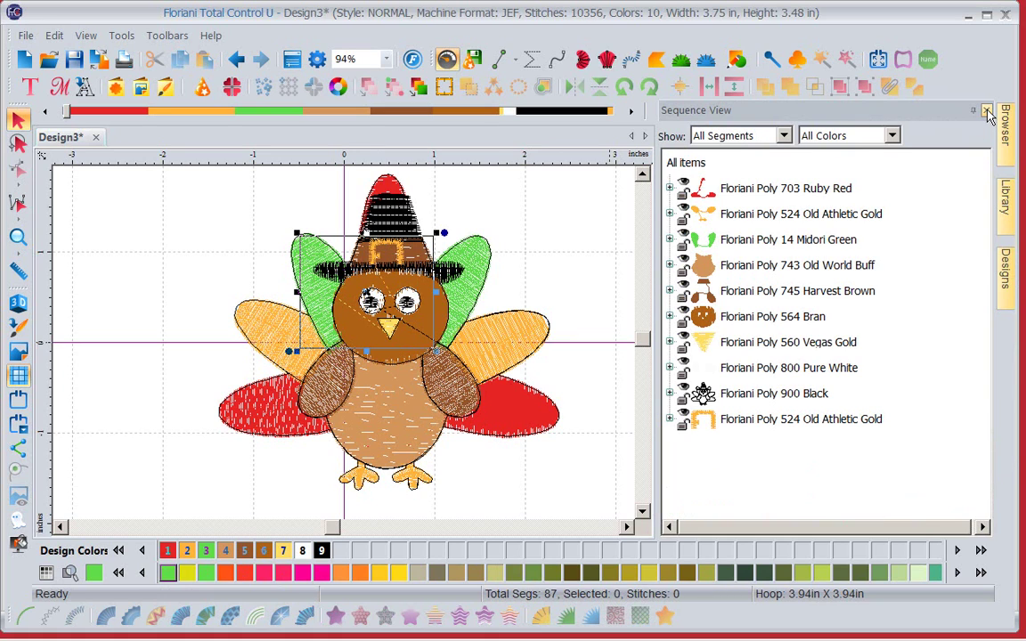
Recolor the Floriani Poly 14 Midori Green feathers to Floriani Poly 7986 Brown Stone.
click(733, 247)
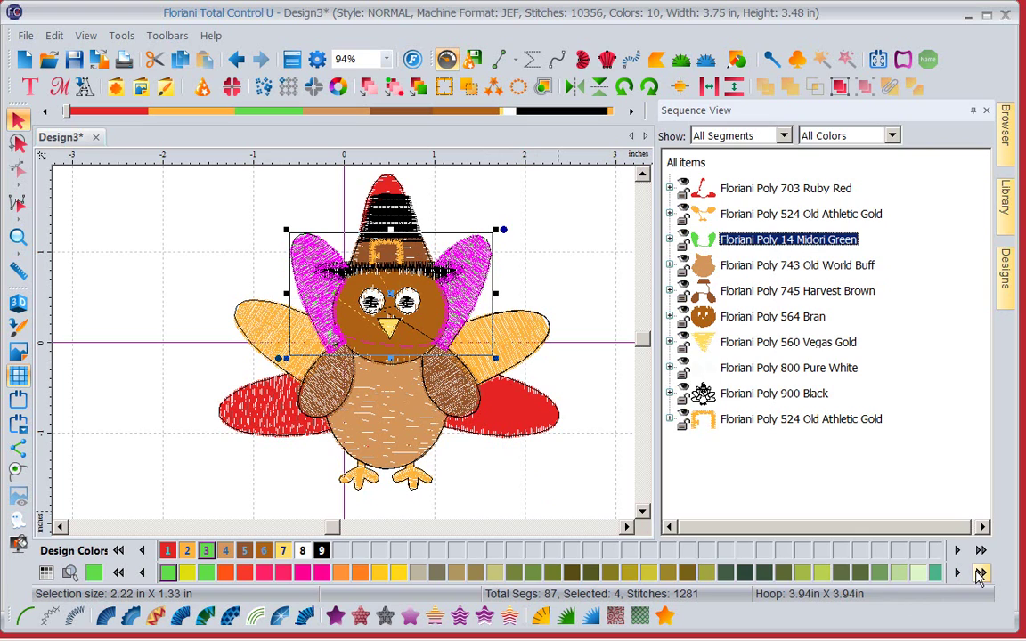
click(980, 574)
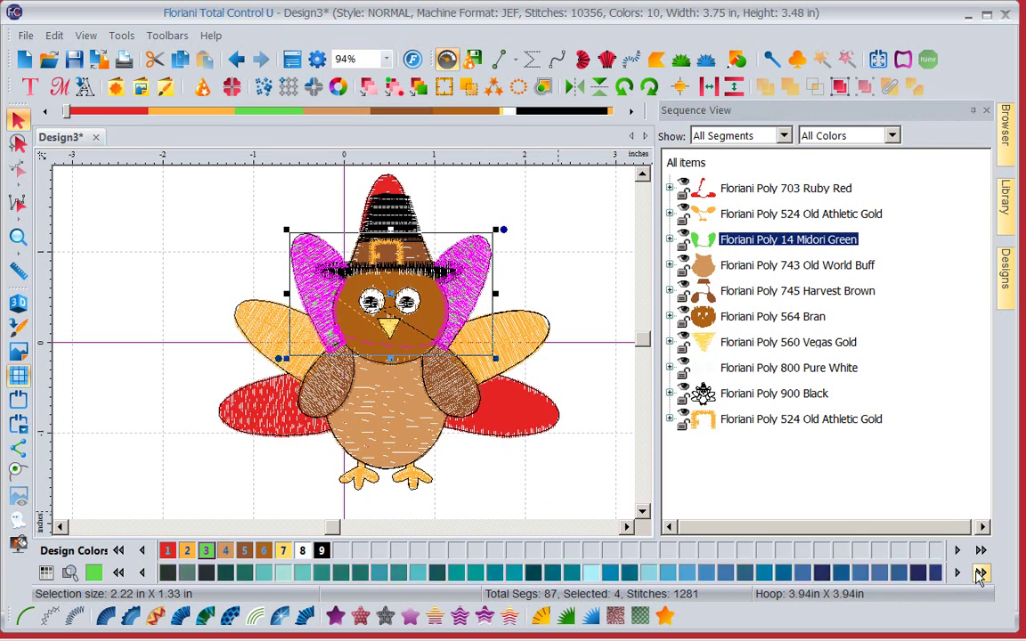
click(980, 573)
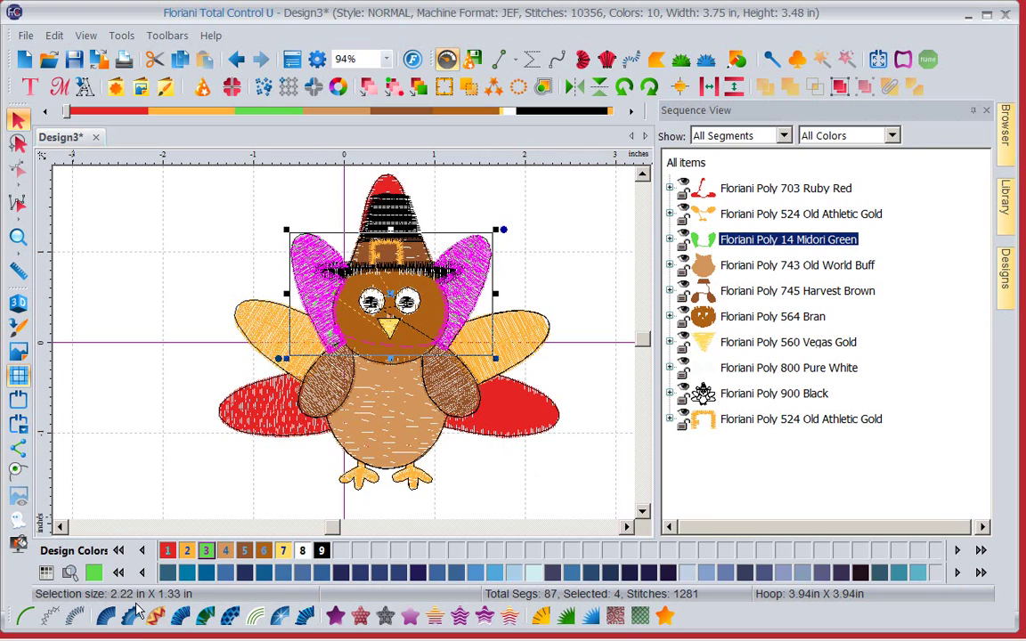
click(119, 572)
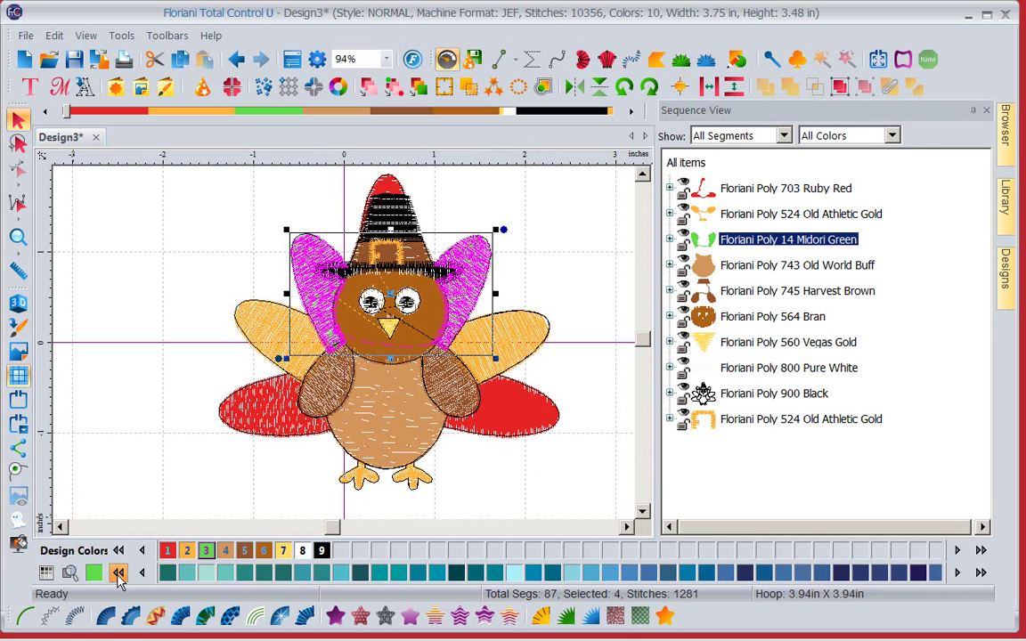
click(118, 572)
click(118, 572)
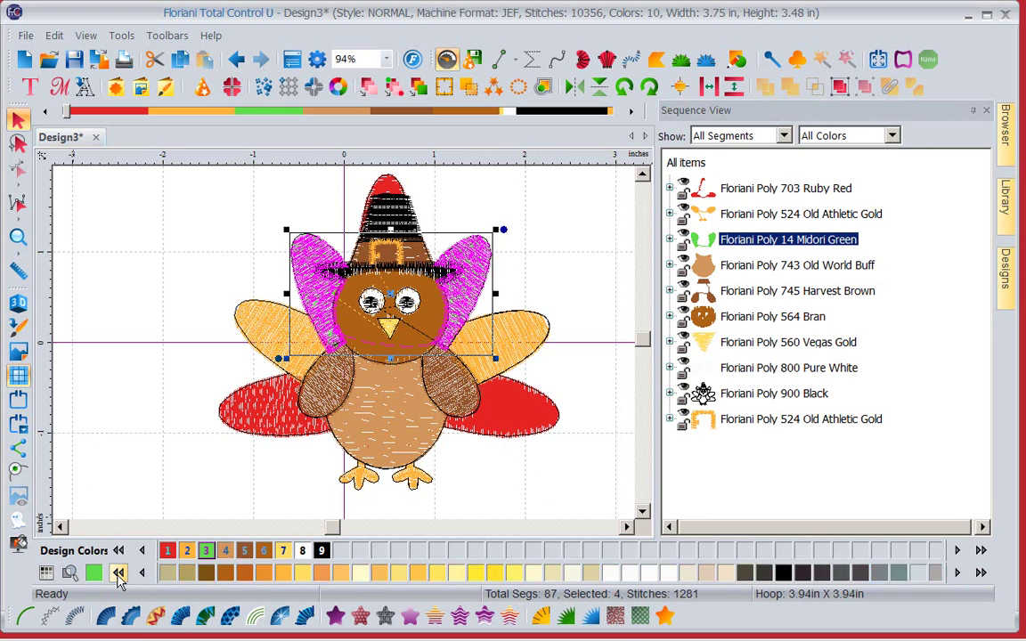
click(118, 572)
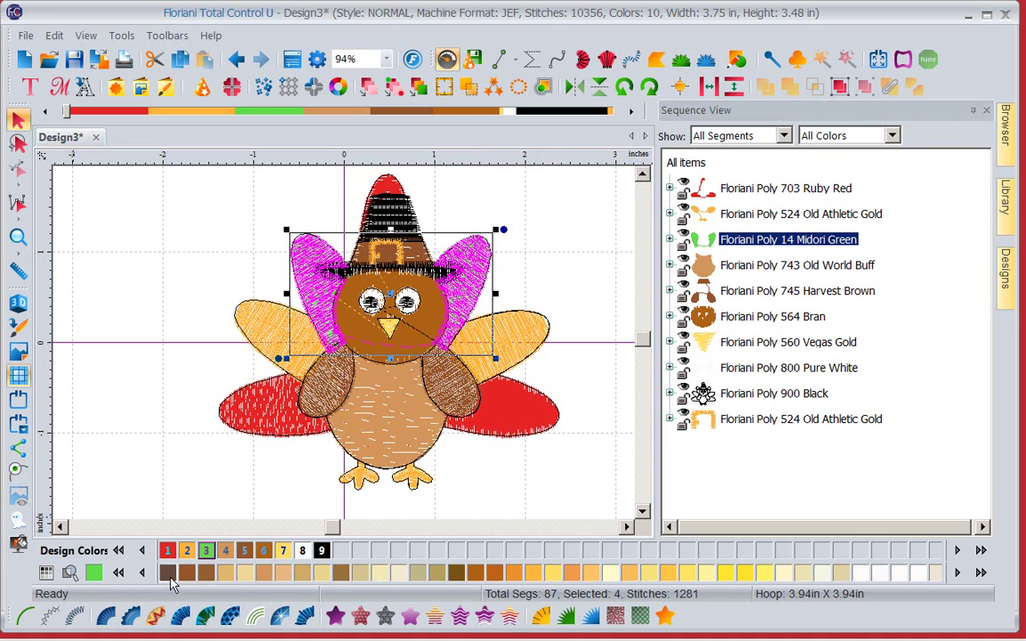
click(169, 574)
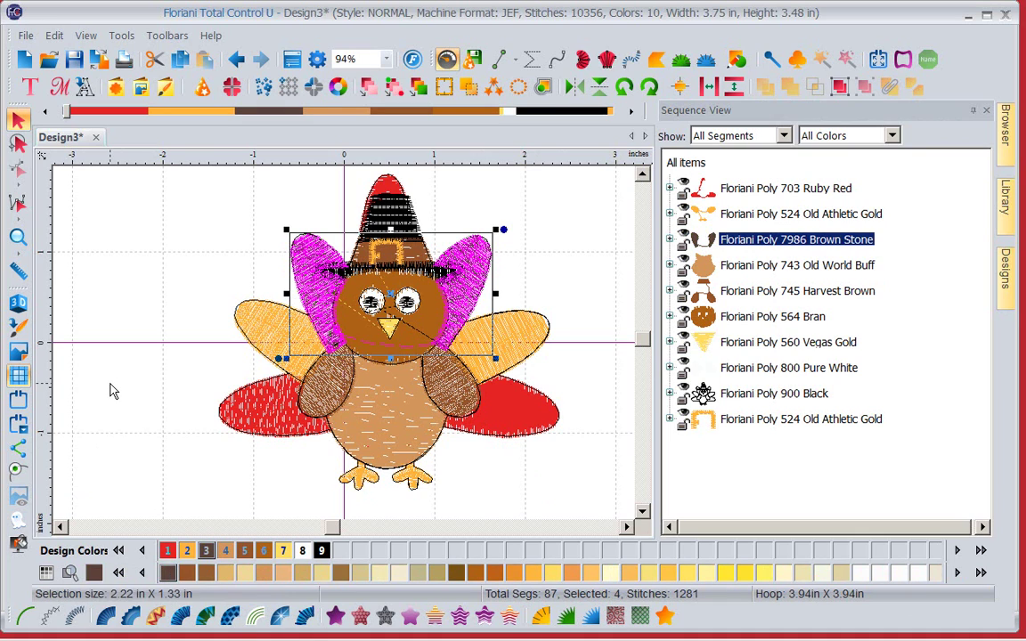
click(99, 345)
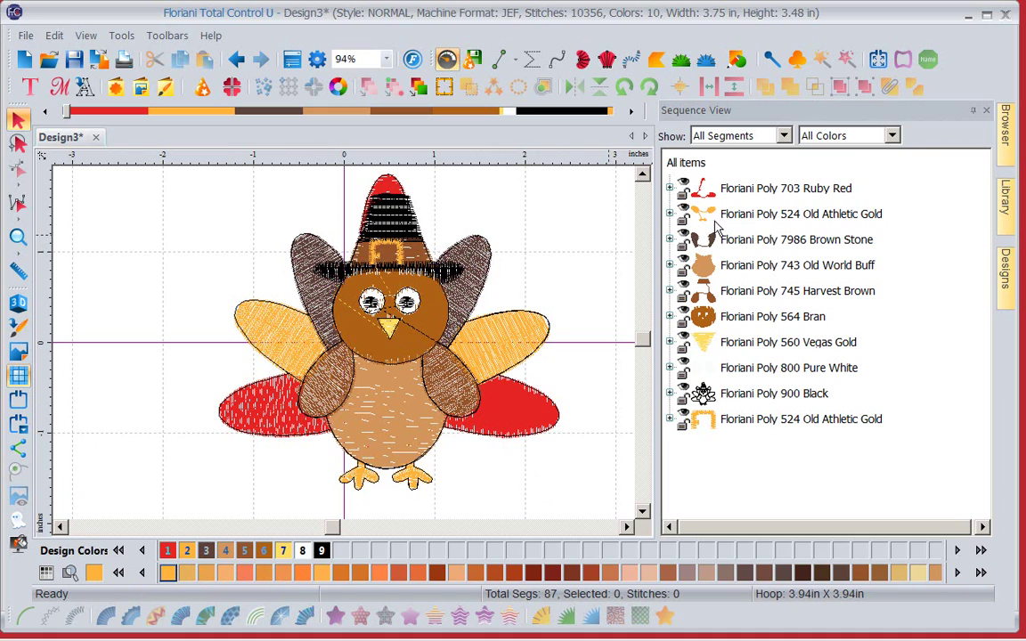
Change the thread color of the two upper tail feathers to Floriani Poly 769 Dark Cinnamon.
click(762, 241)
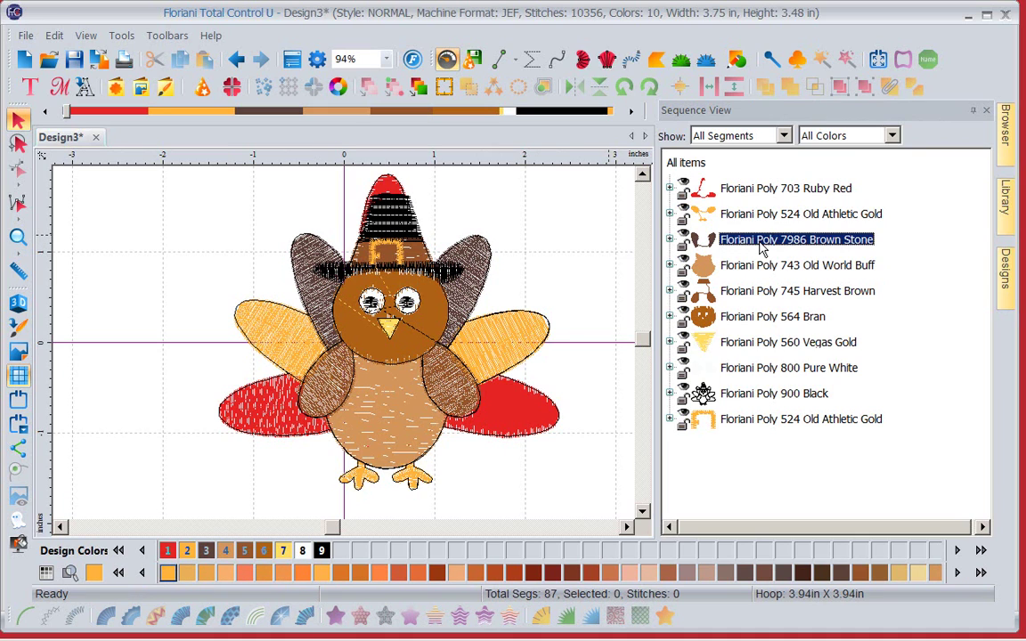
click(761, 240)
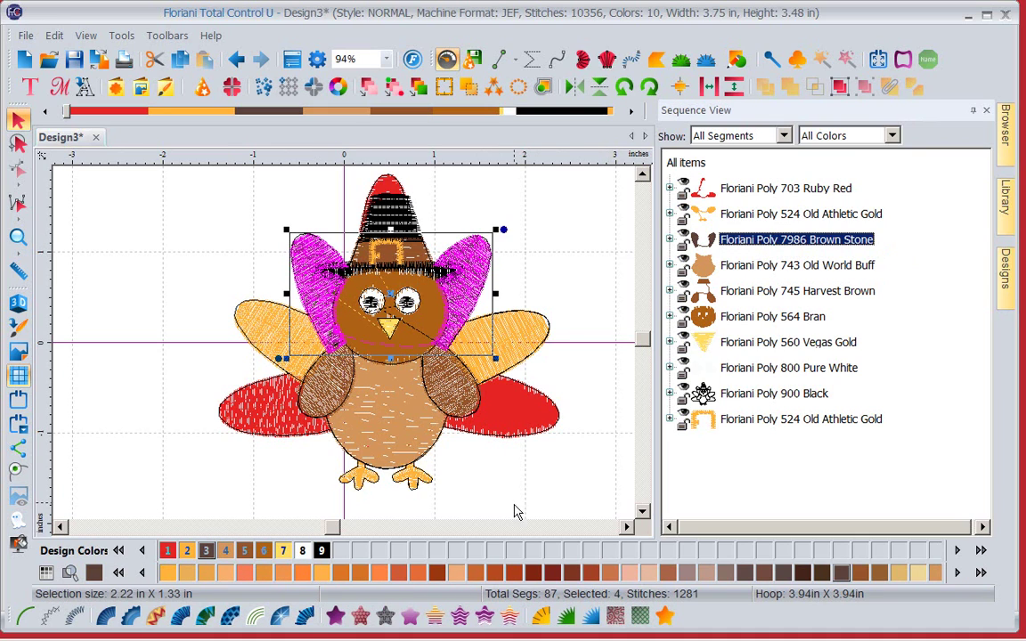
click(534, 575)
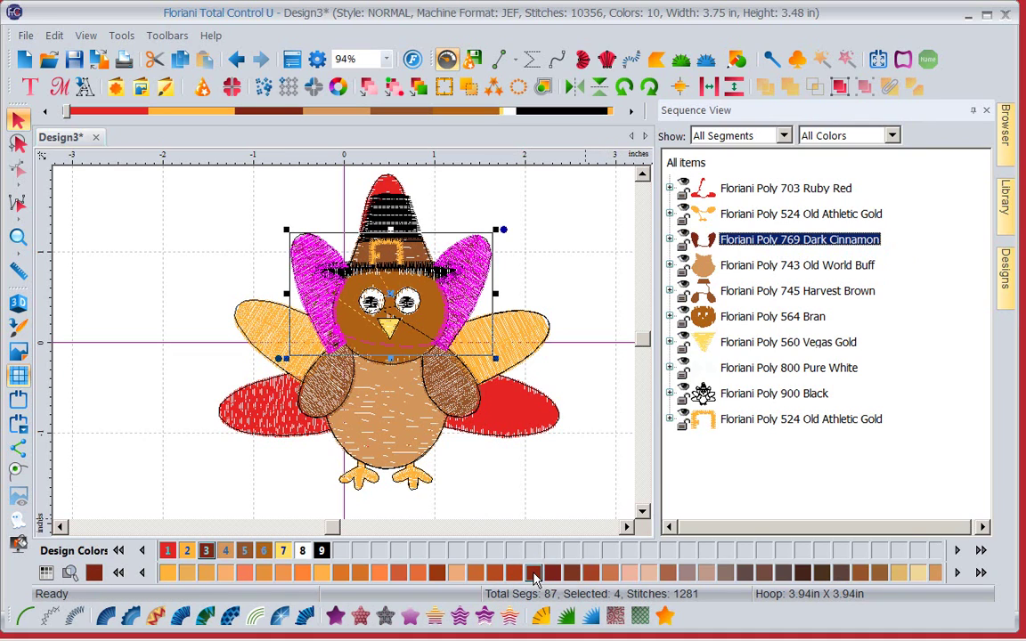
click(602, 470)
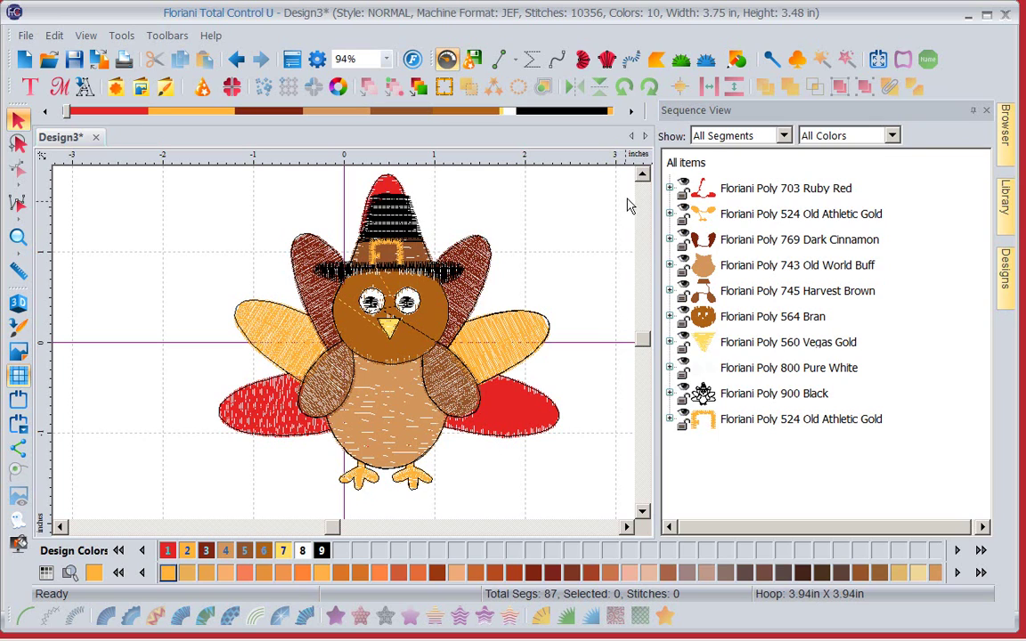
Select all items of the turkey design and group them into one object.
click(688, 165)
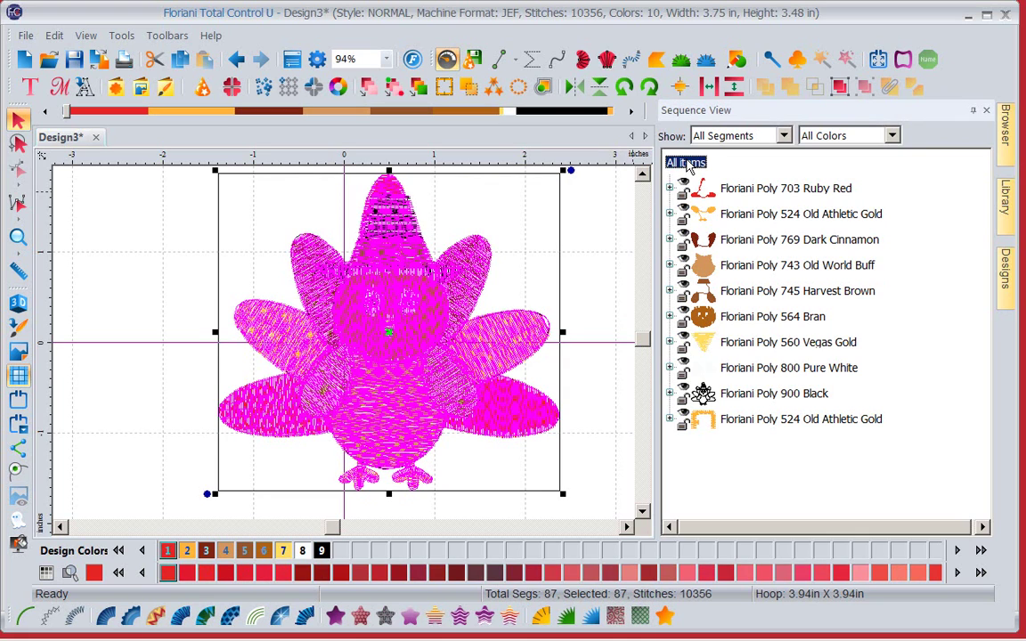
click(842, 88)
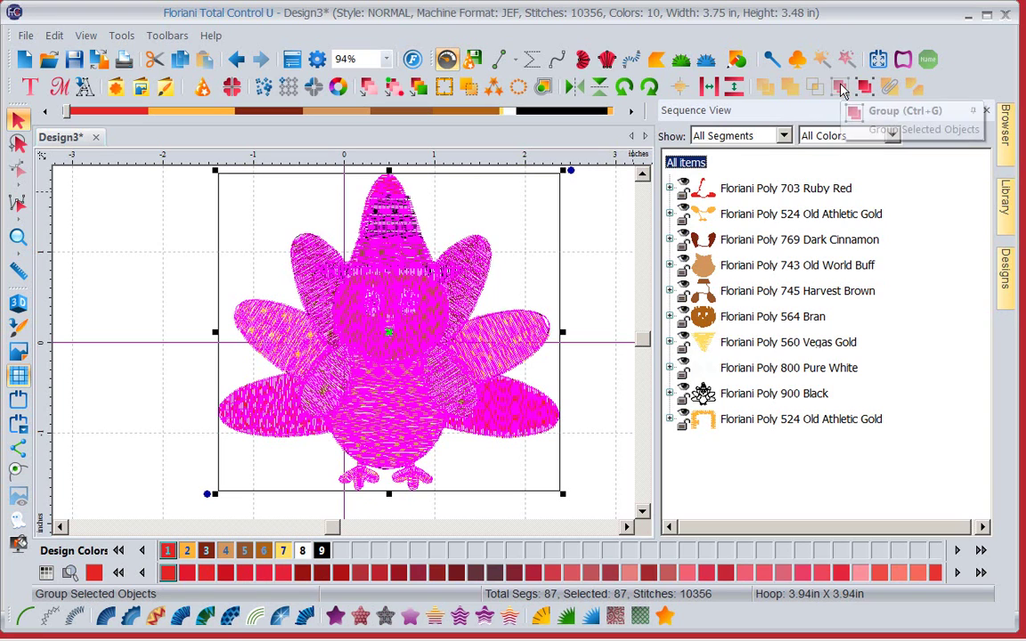
Enlarge the grouped turkey proportionally to about 5.91 × 5.48 in and fit it in view.
click(585, 222)
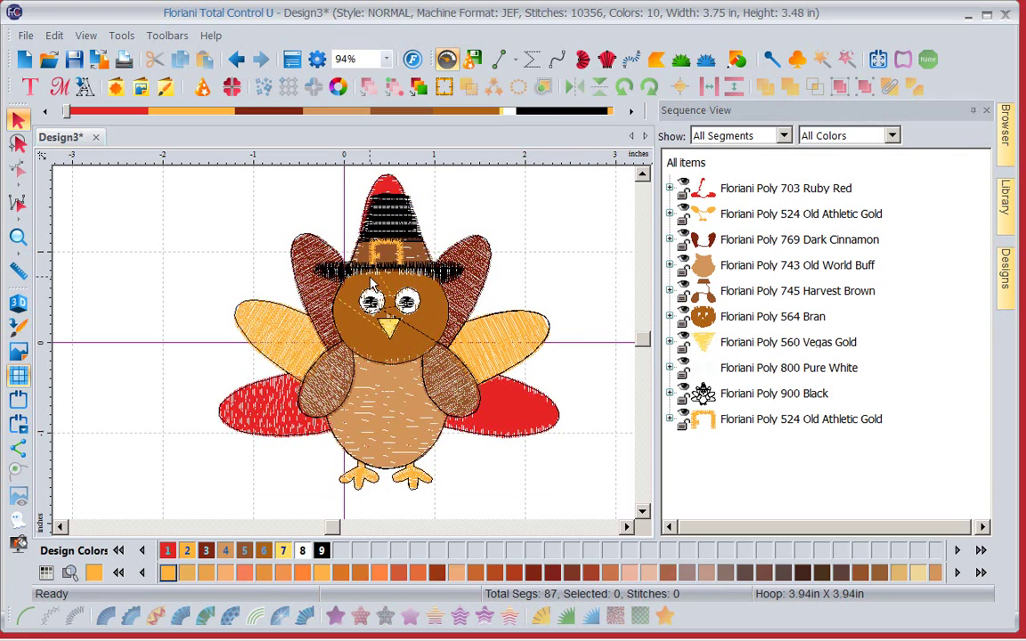
drag(342, 257, 192, 282)
key(Escape)
click(406, 356)
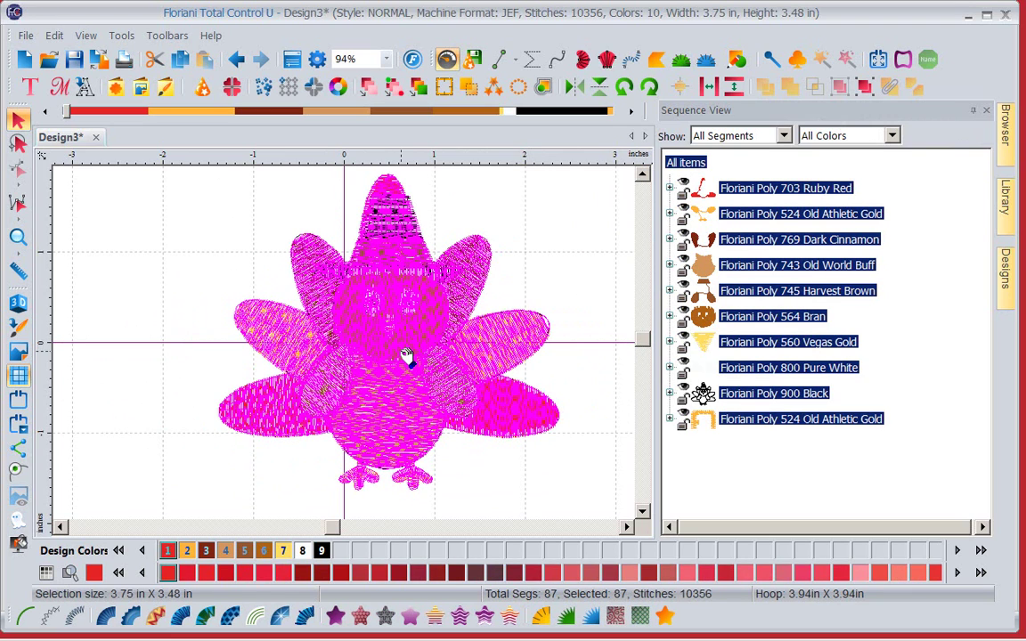
click(406, 356)
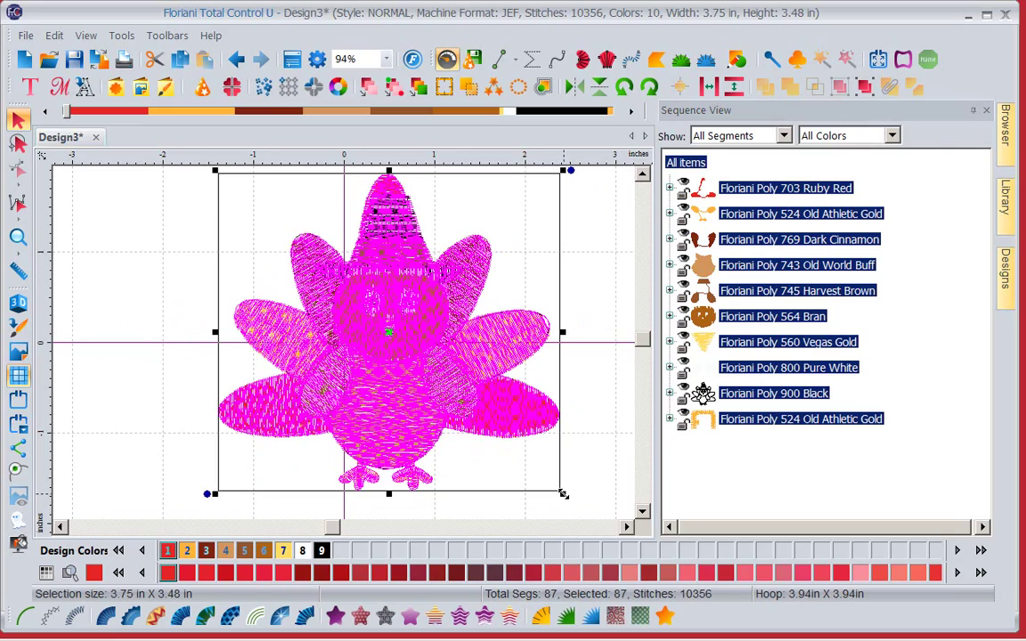
drag(562, 493, 799, 632)
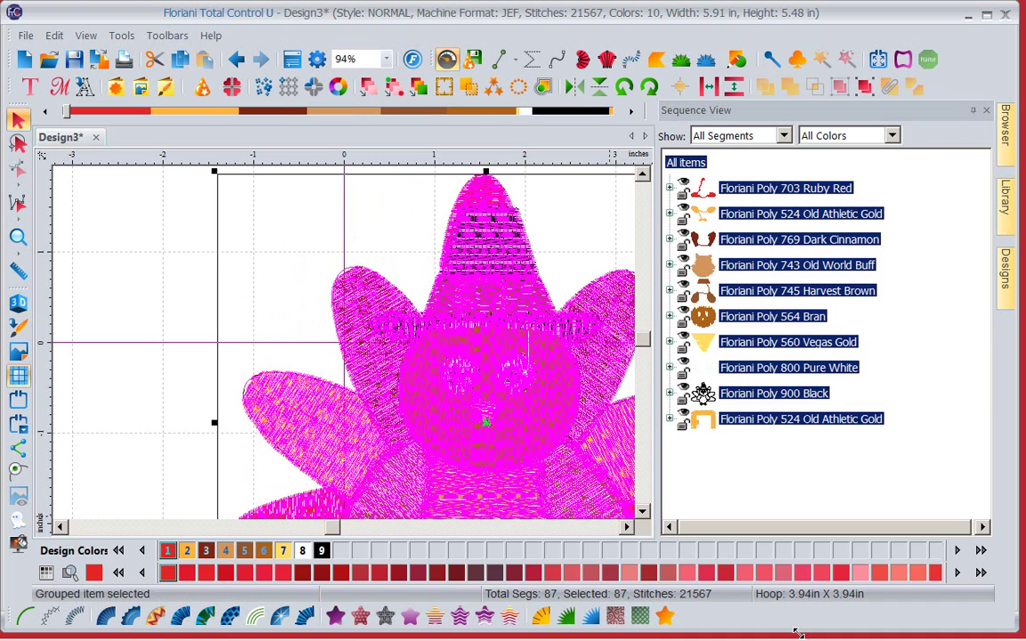
click(386, 60)
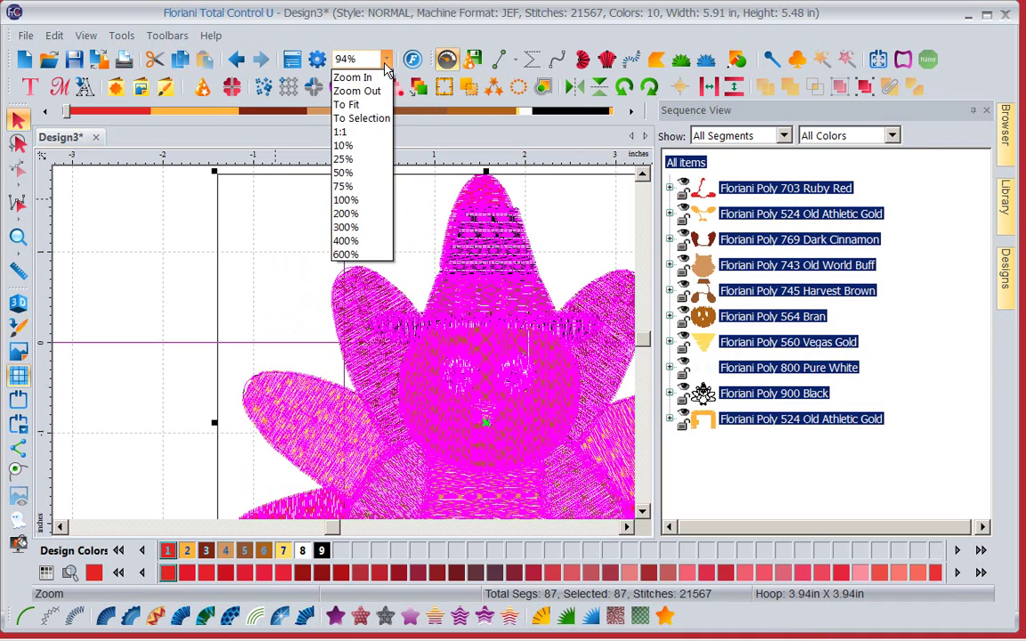
click(347, 104)
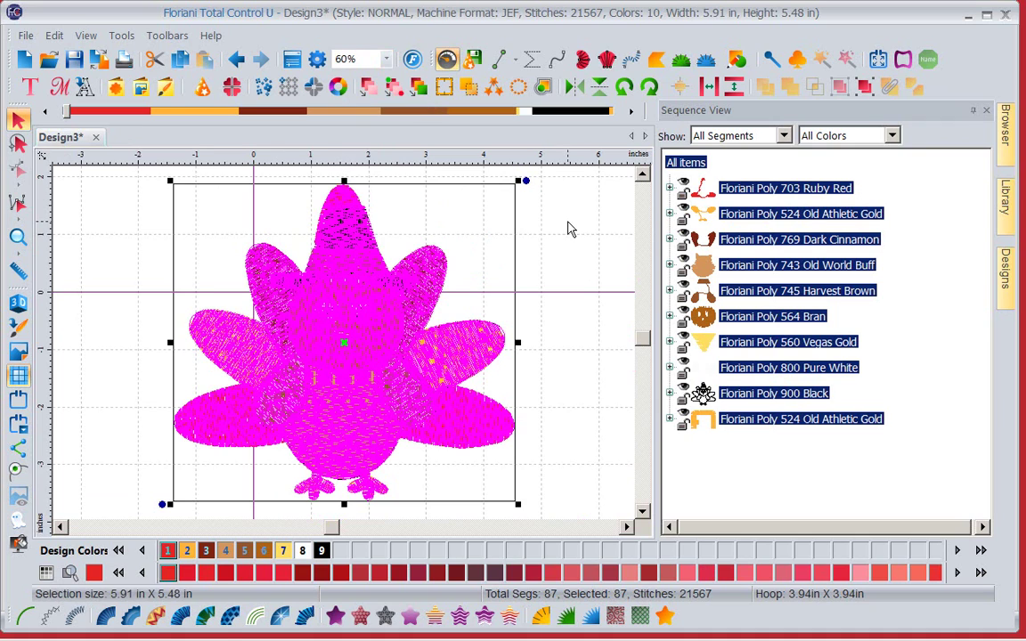
click(570, 229)
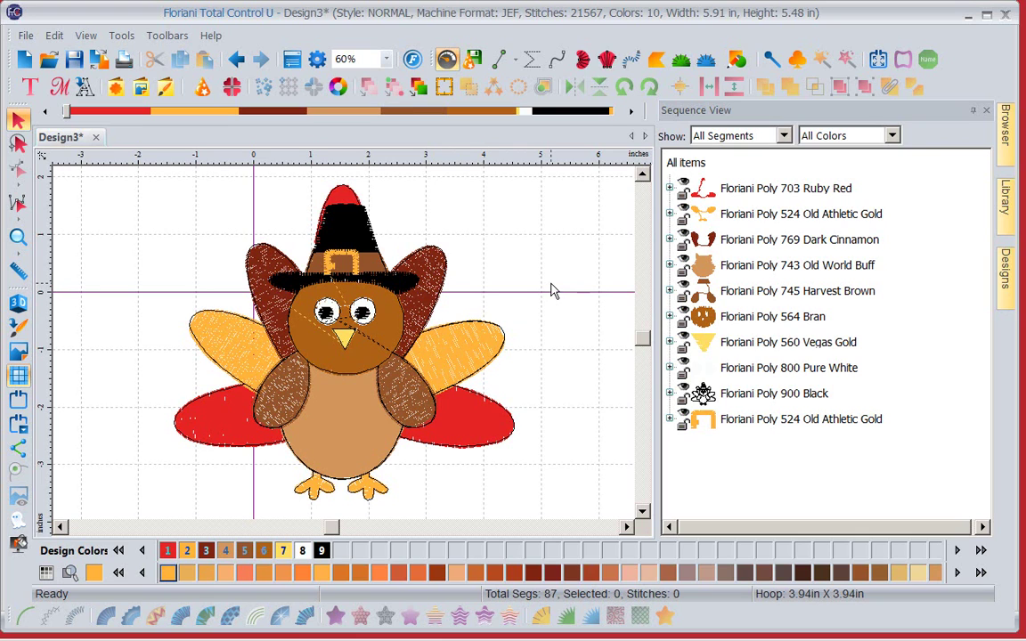
Scale the grouped turkey up proportionally to about 8.82 × 8.16 in and fit it in view.
click(352, 301)
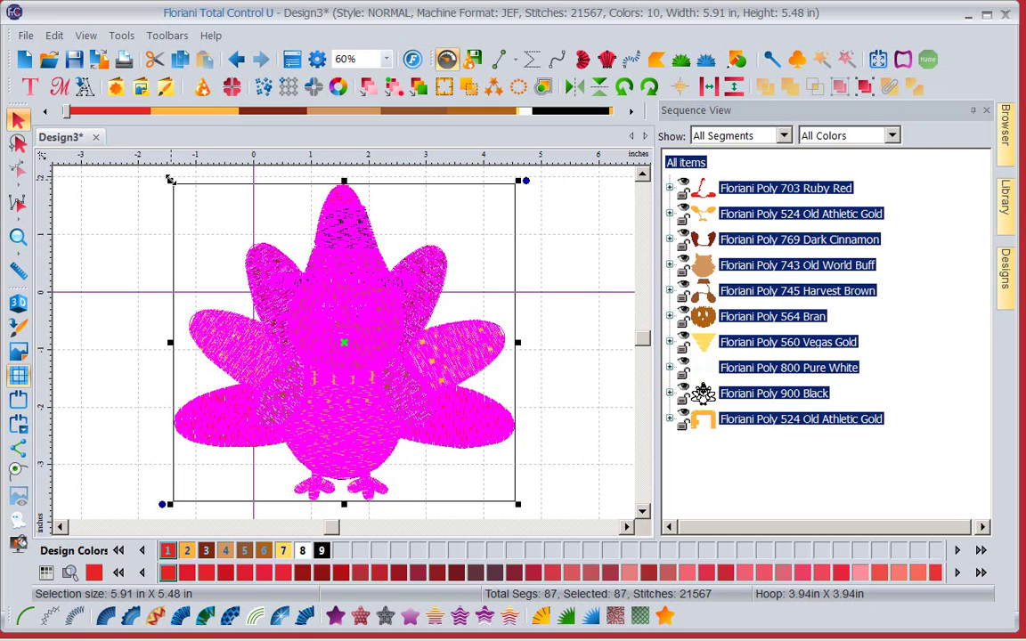
drag(170, 179, 4, 25)
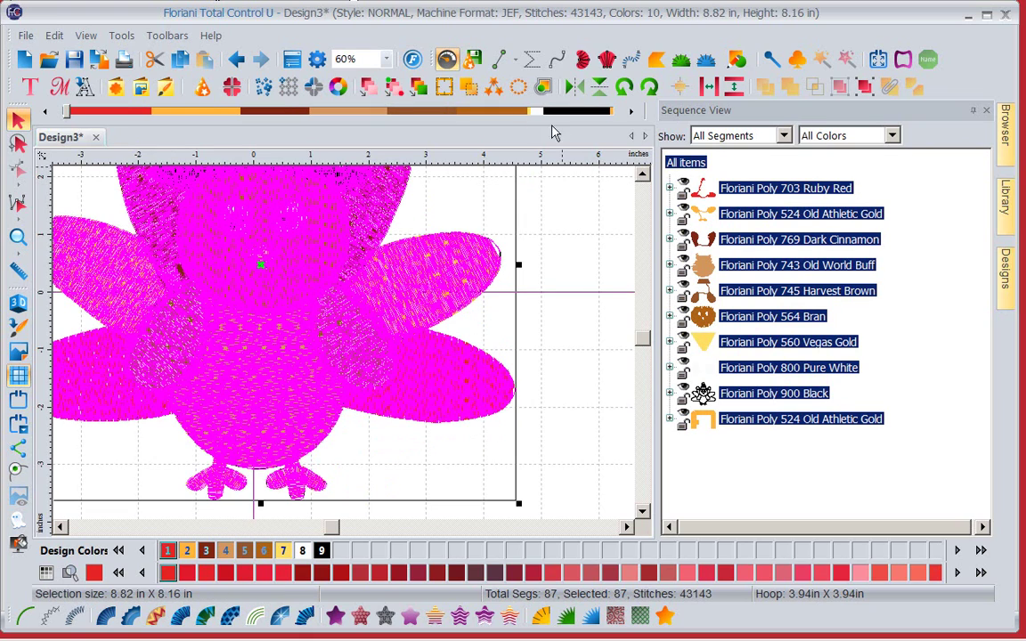
click(386, 59)
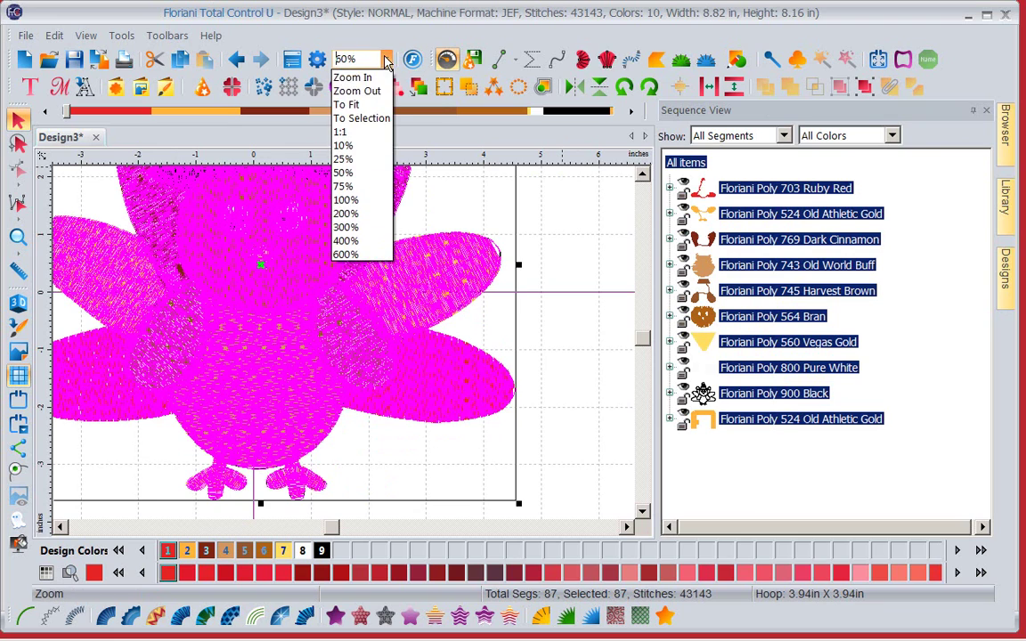
click(365, 108)
Deselect the turkey, preview its stitches in 3D, and return to the flat stitch display.
click(573, 230)
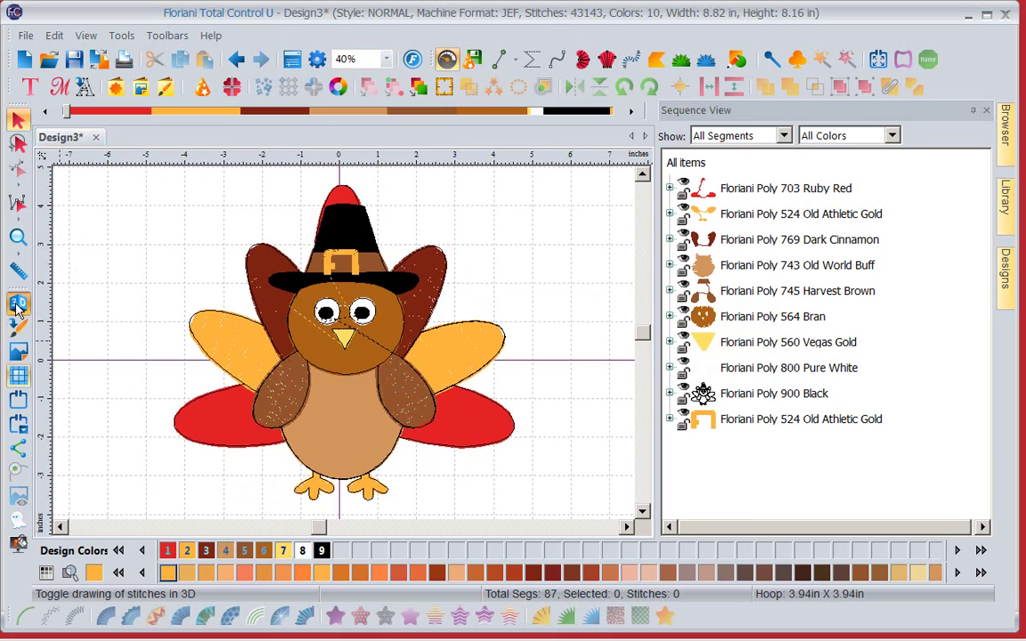
click(18, 306)
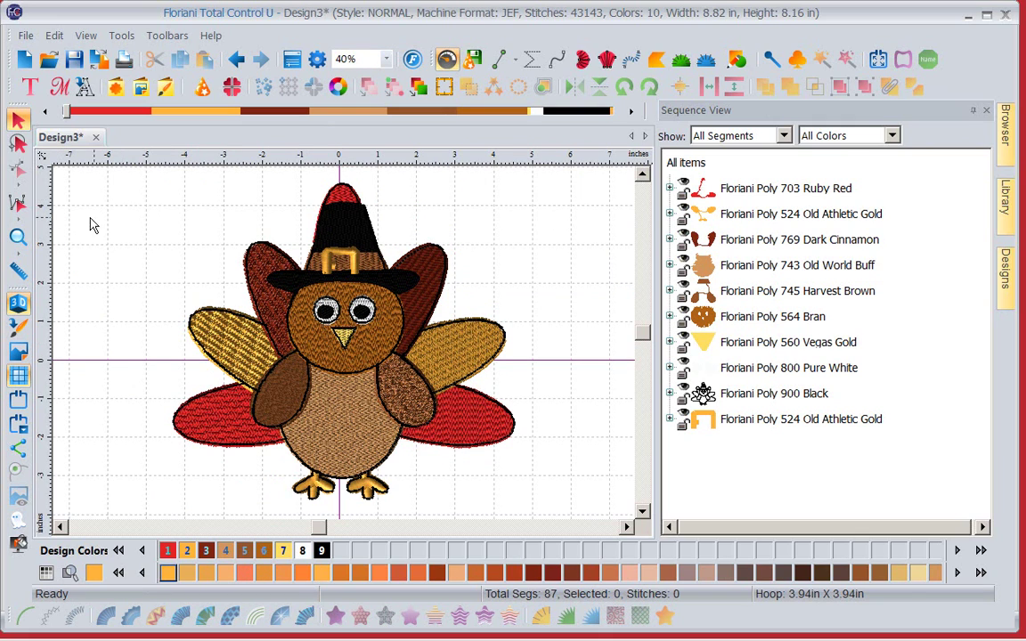
click(18, 300)
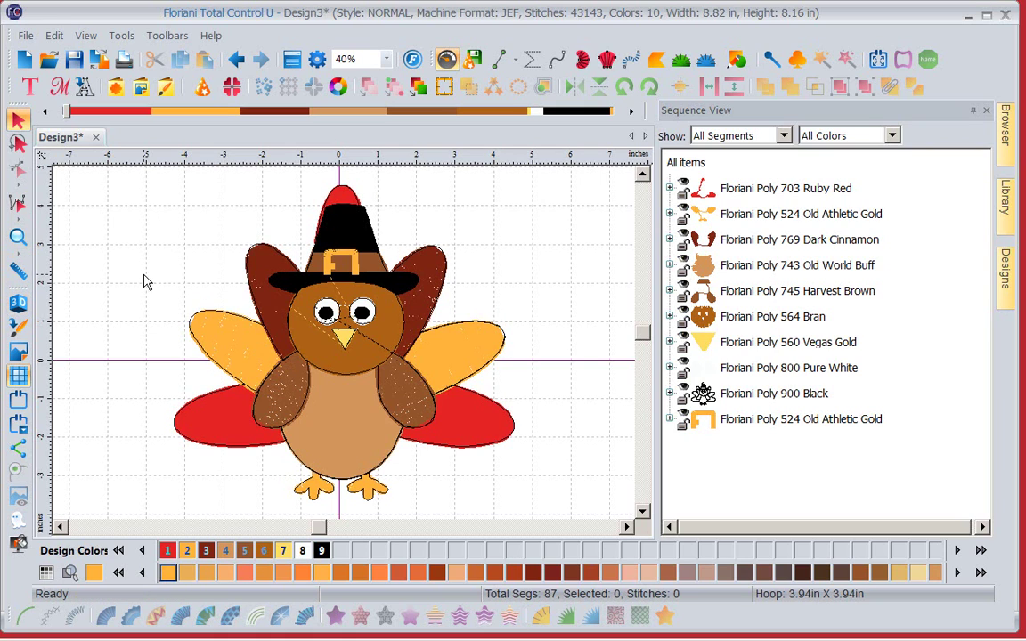
Examine the gold buckle on the turkey's hat up close, using the last Floriani Poly 524 Old Athletic Gold entry.
click(787, 420)
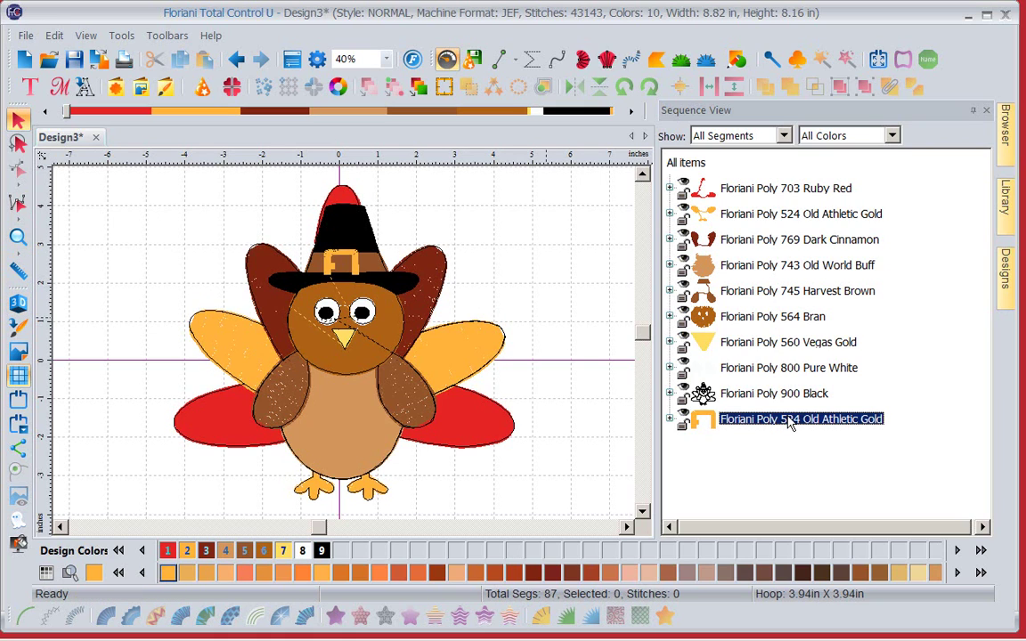
drag(788, 423, 587, 412)
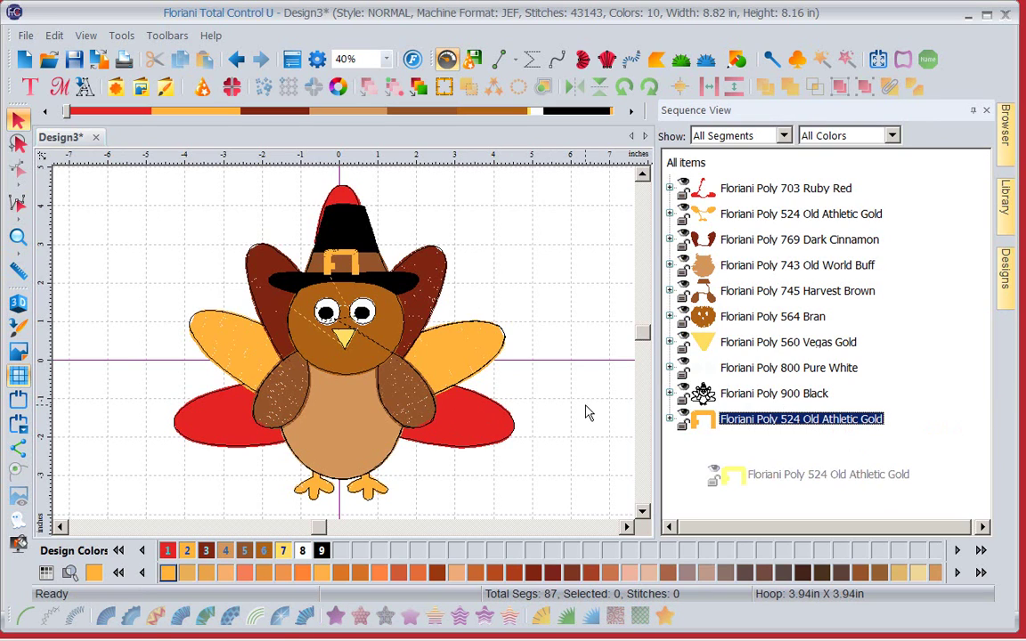
click(20, 237)
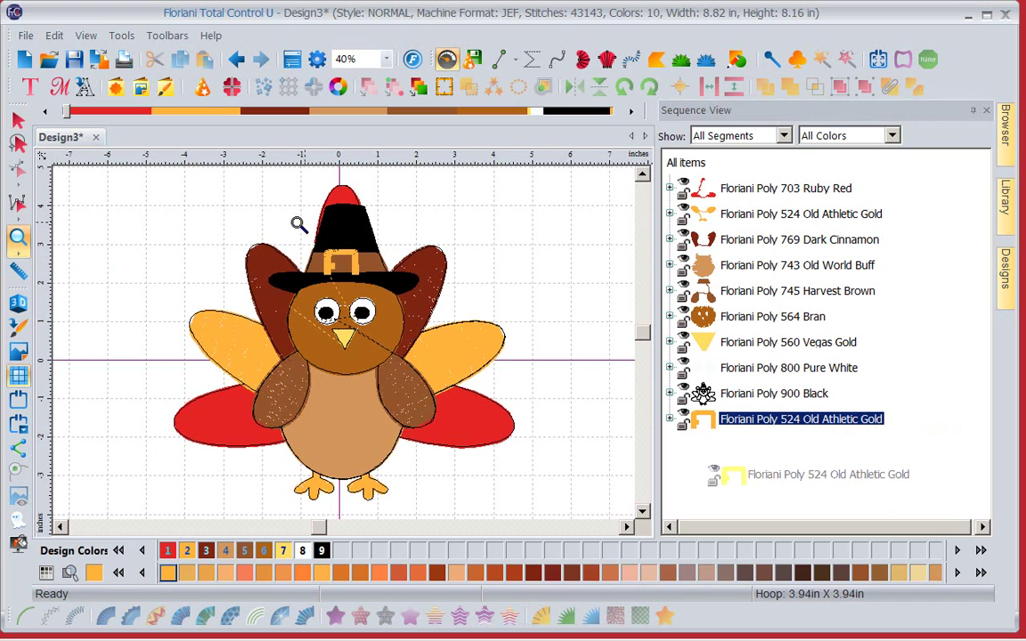
drag(276, 225, 408, 306)
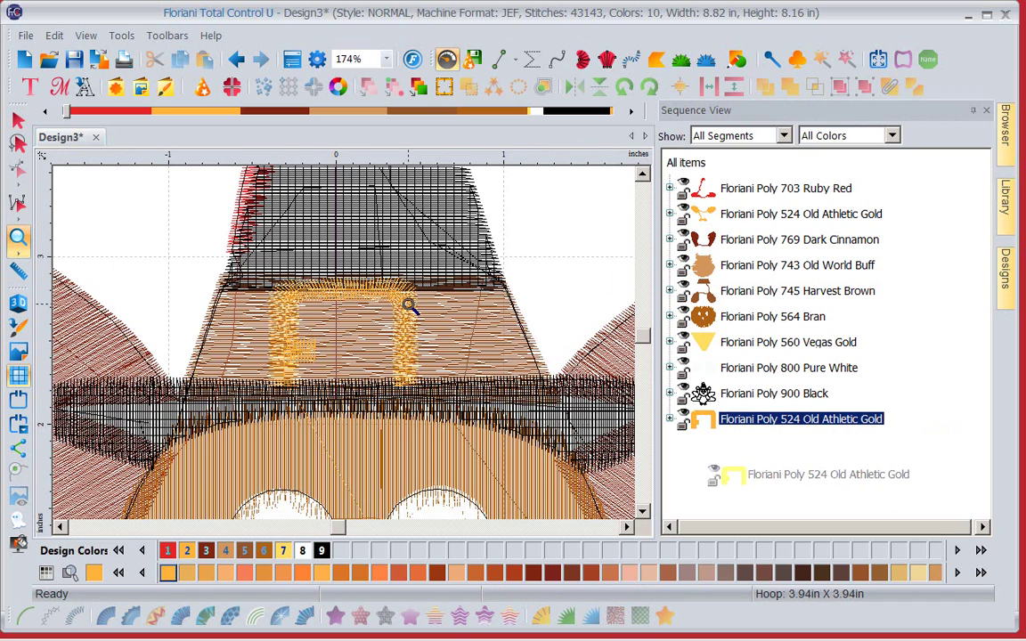
click(588, 213)
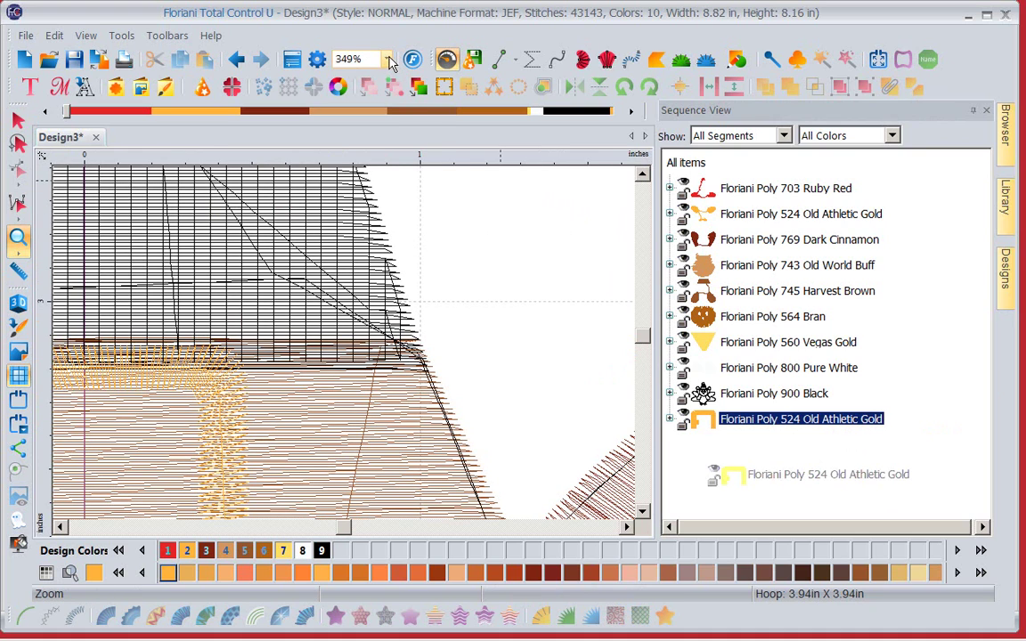
click(359, 59)
click(371, 92)
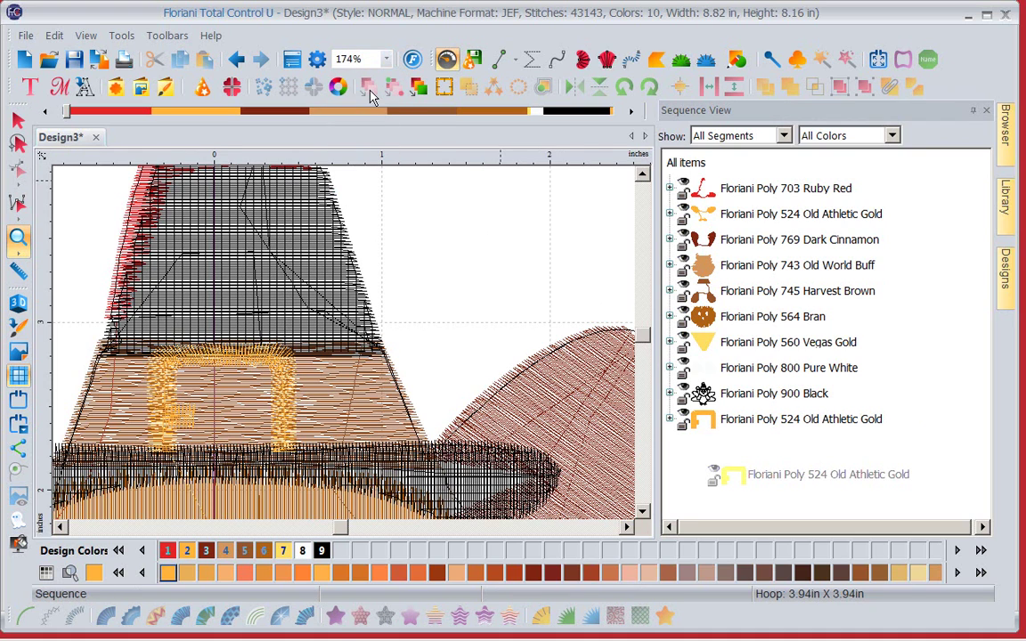
Measure the width of the hat buckle's right column with the surrounding thread colors hidden.
drag(712, 474, 775, 223)
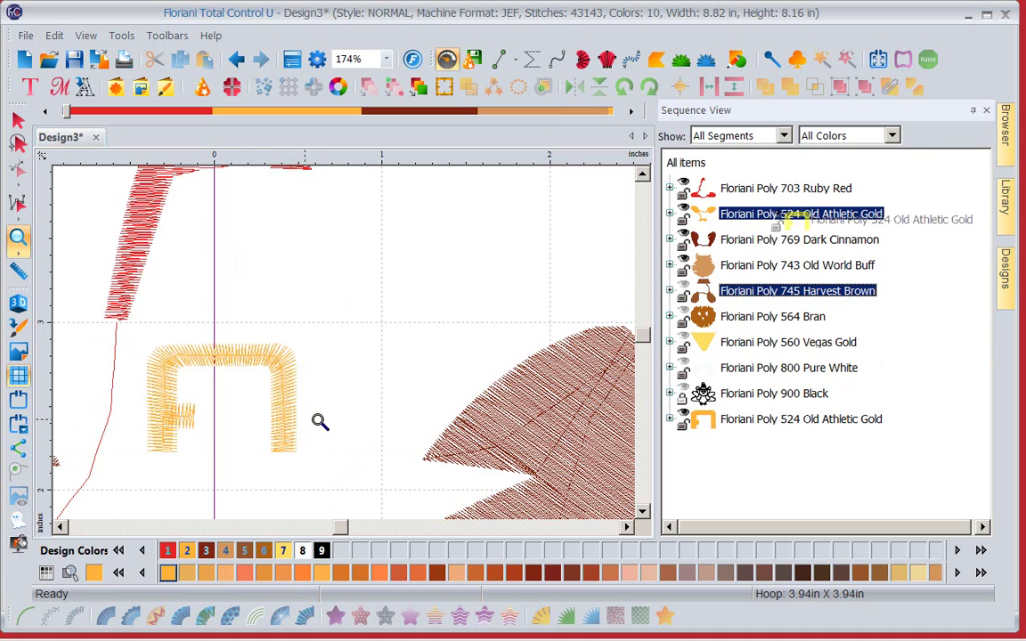
click(21, 274)
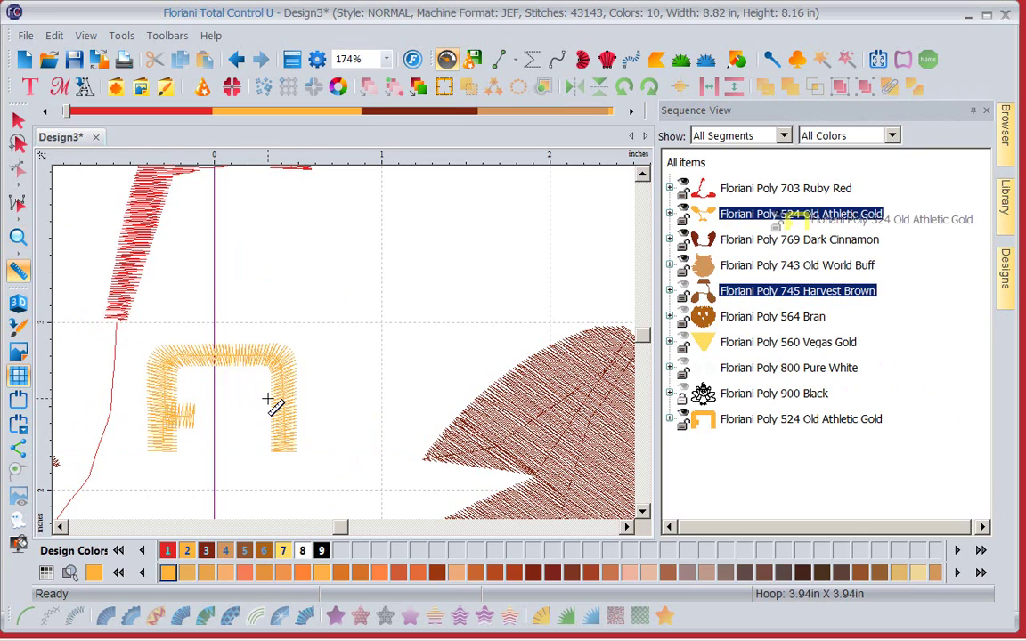
drag(268, 400, 294, 399)
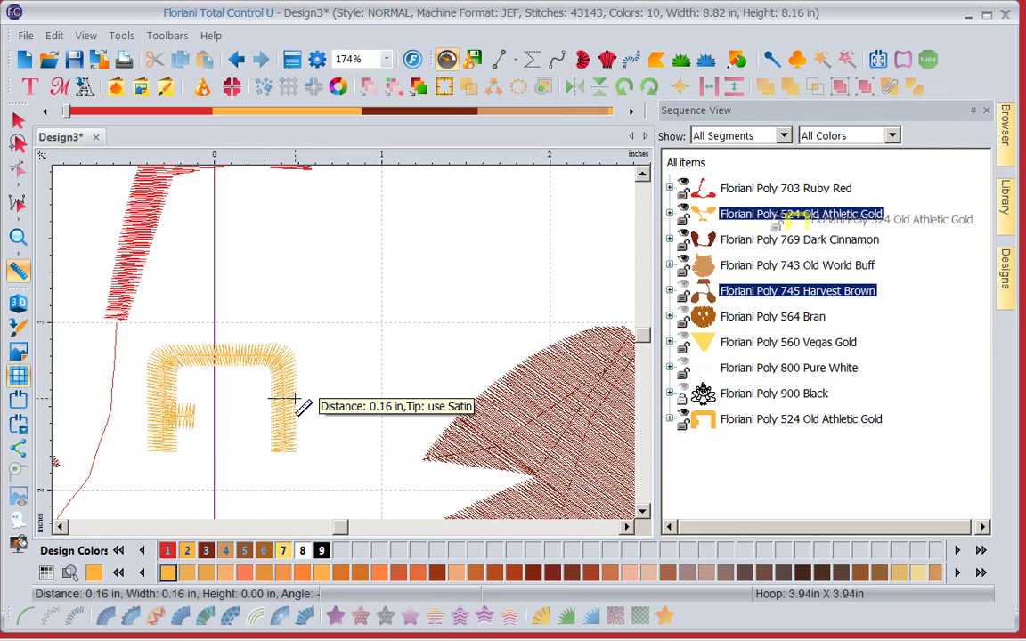
Show all hidden thread colors of the turkey design again.
drag(295, 400, 749, 177)
right_click(749, 174)
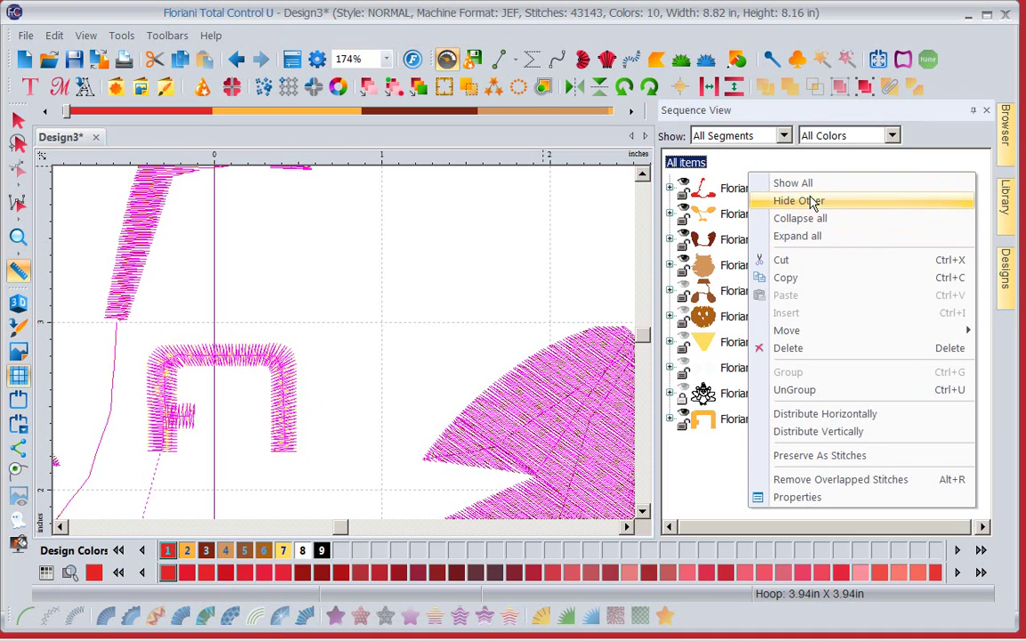
click(791, 182)
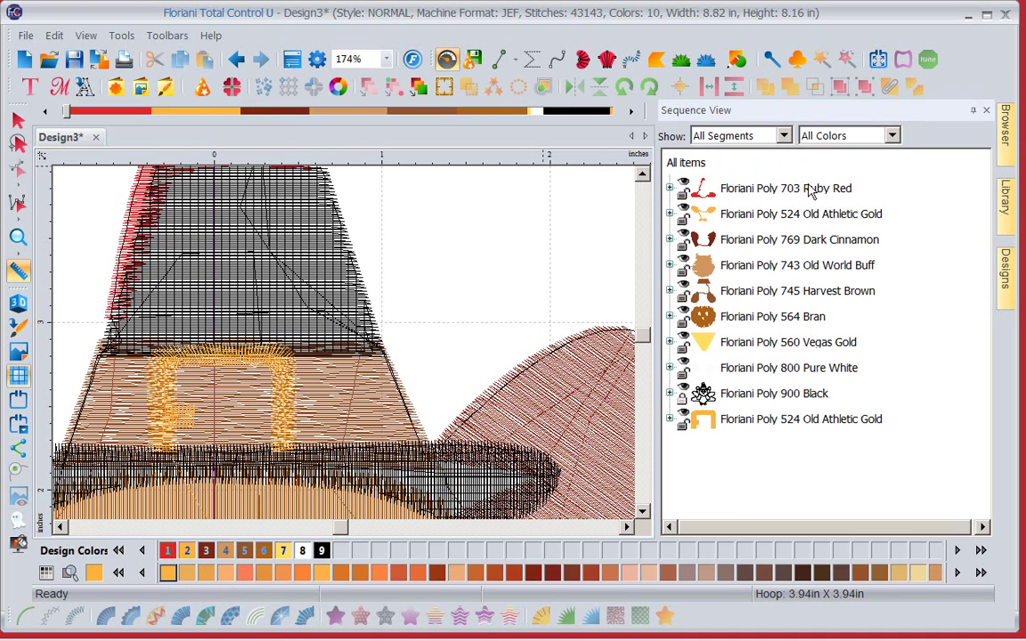
click(386, 60)
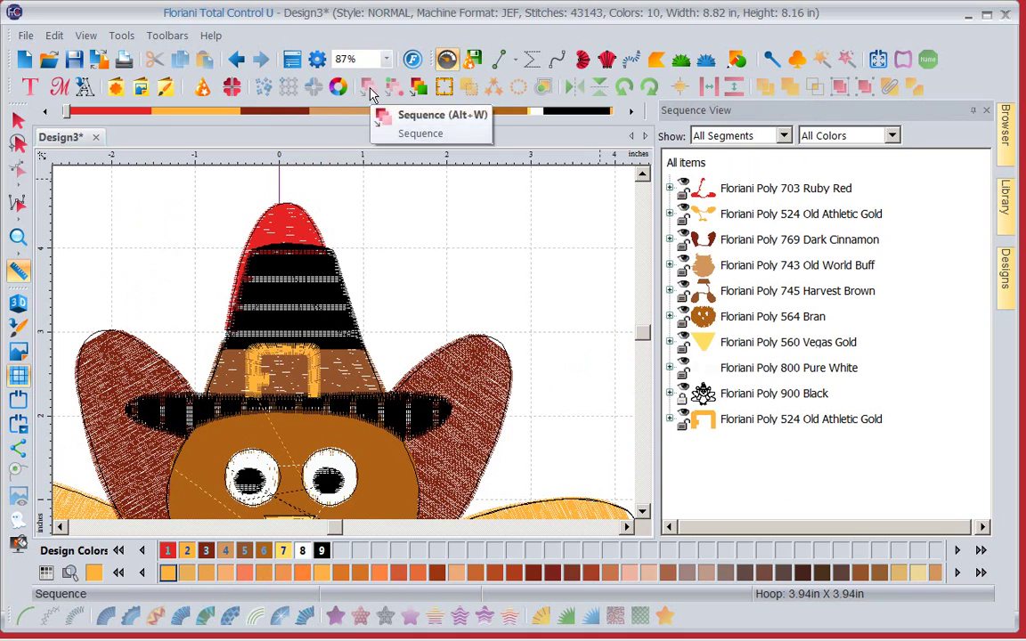
Expand the first Floriani Poly 524 Old Athletic Gold entry in the sequence and select its second Satin Path segment.
click(671, 189)
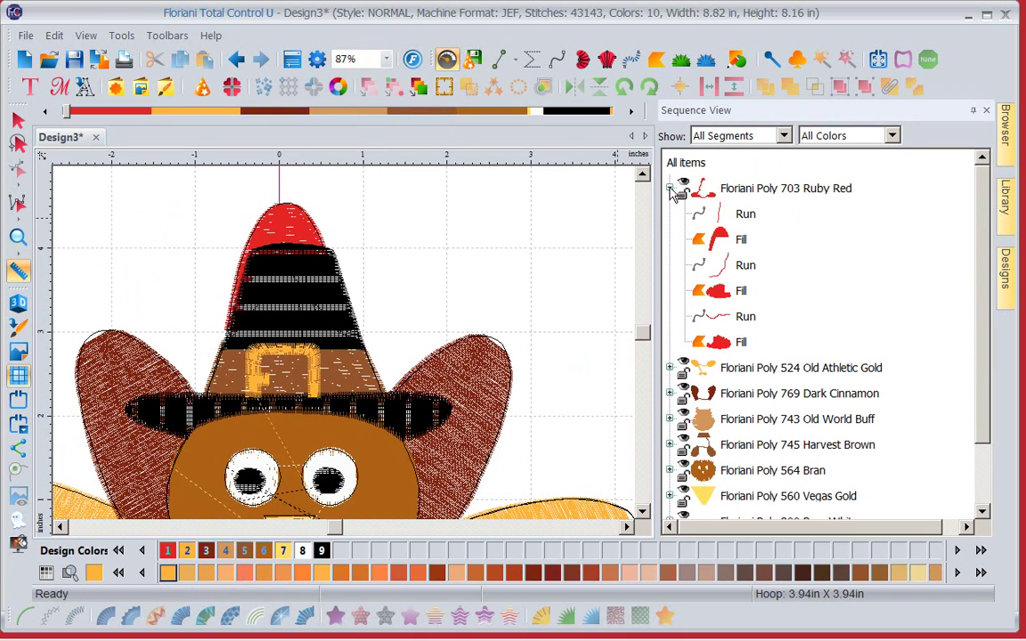
click(670, 189)
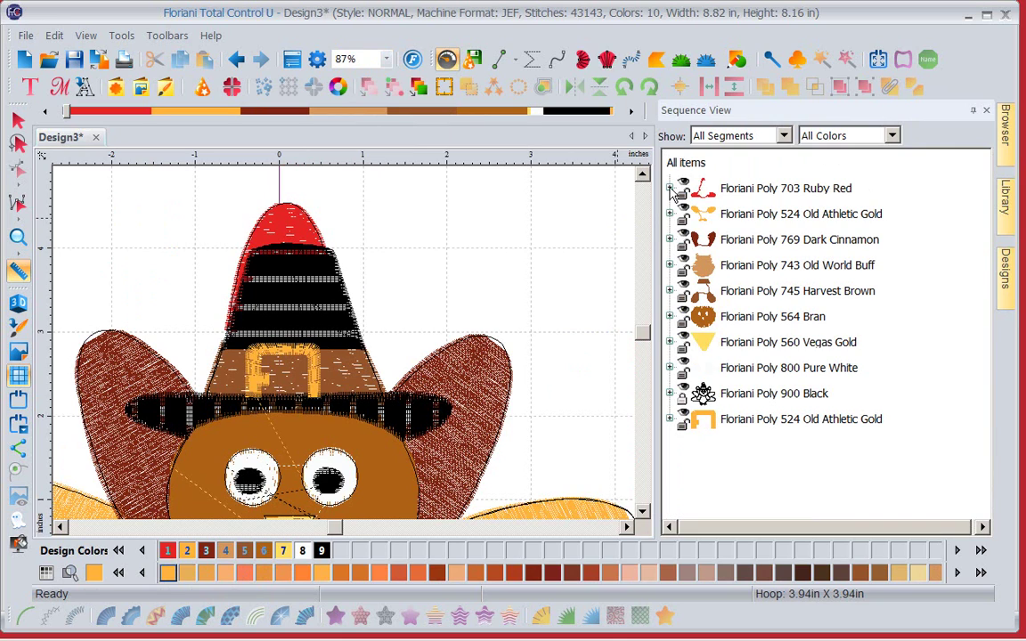
click(671, 214)
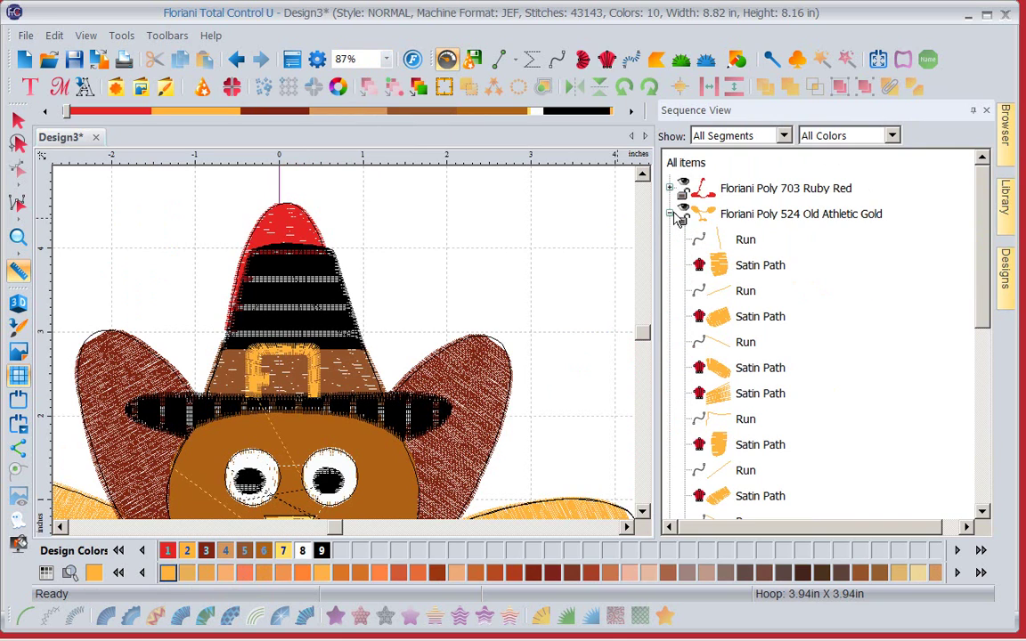
click(739, 267)
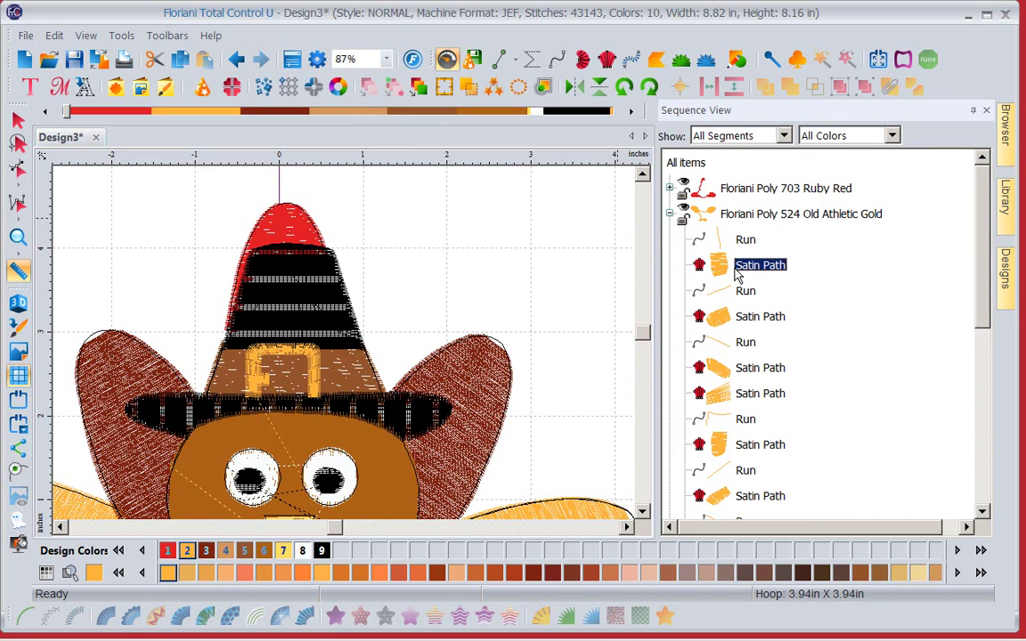
click(752, 328)
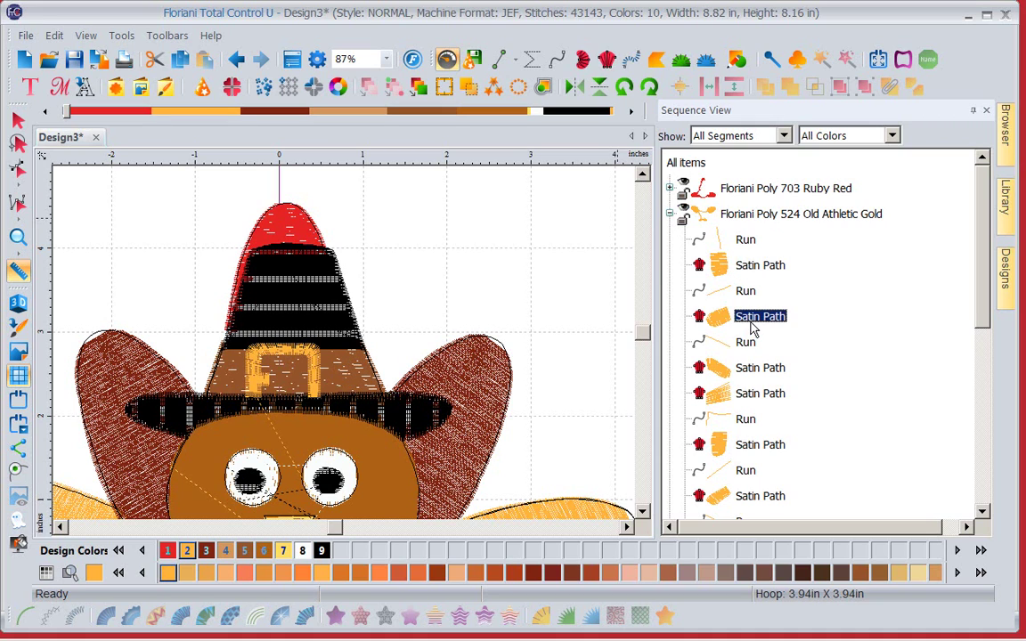
Fit the whole turkey in view to locate the selected satin segment, and return to object selection.
click(386, 59)
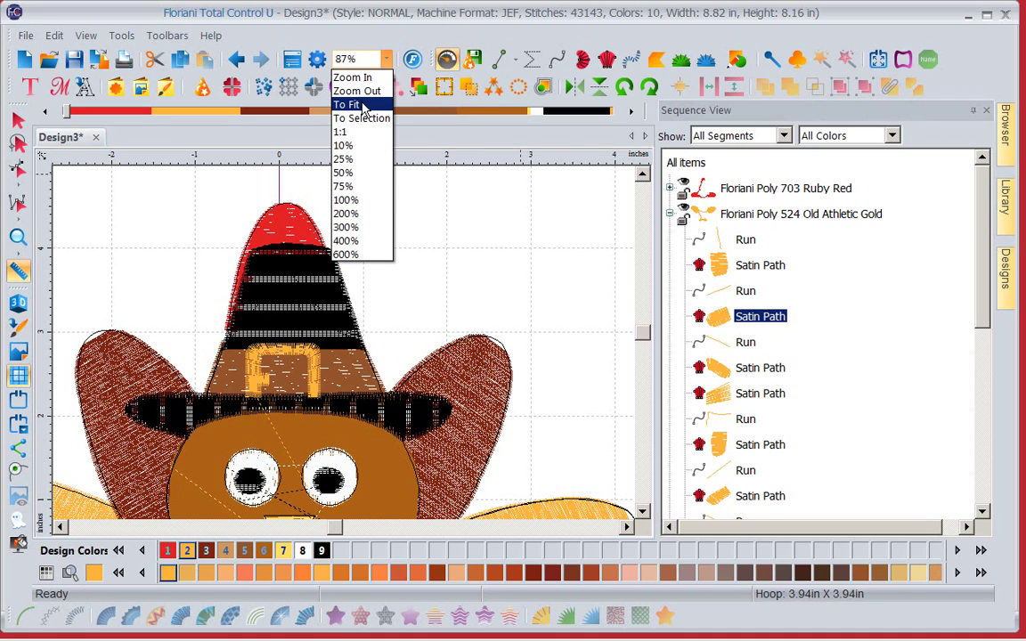
click(349, 105)
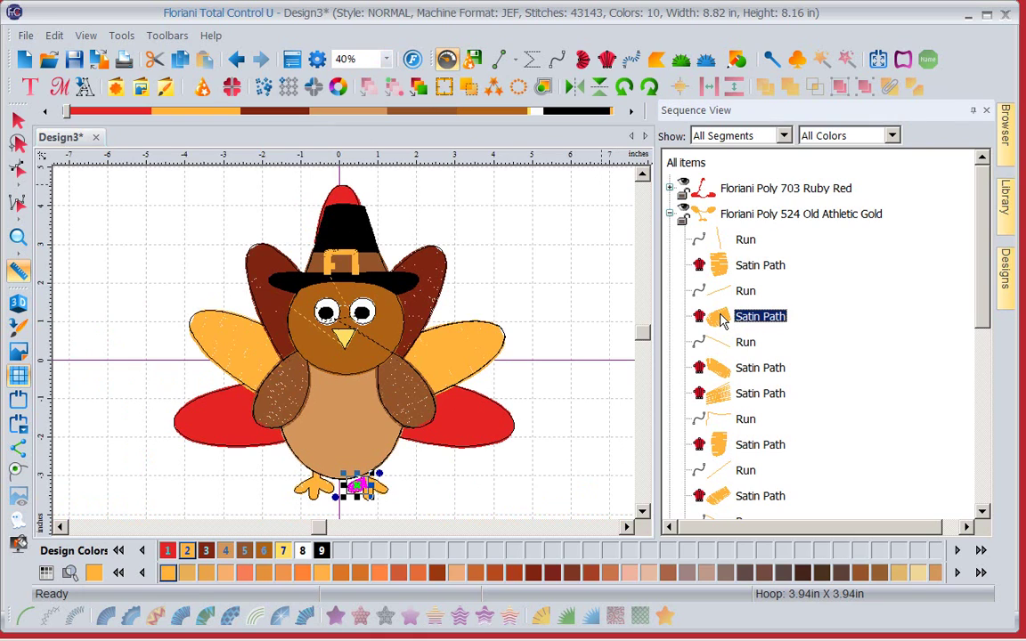
click(594, 389)
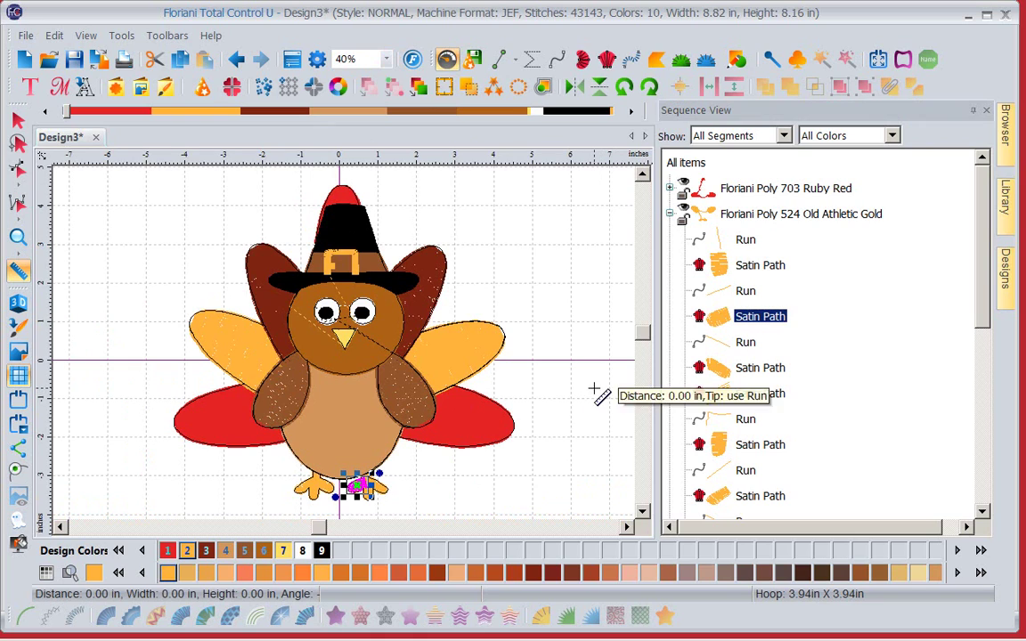
click(18, 237)
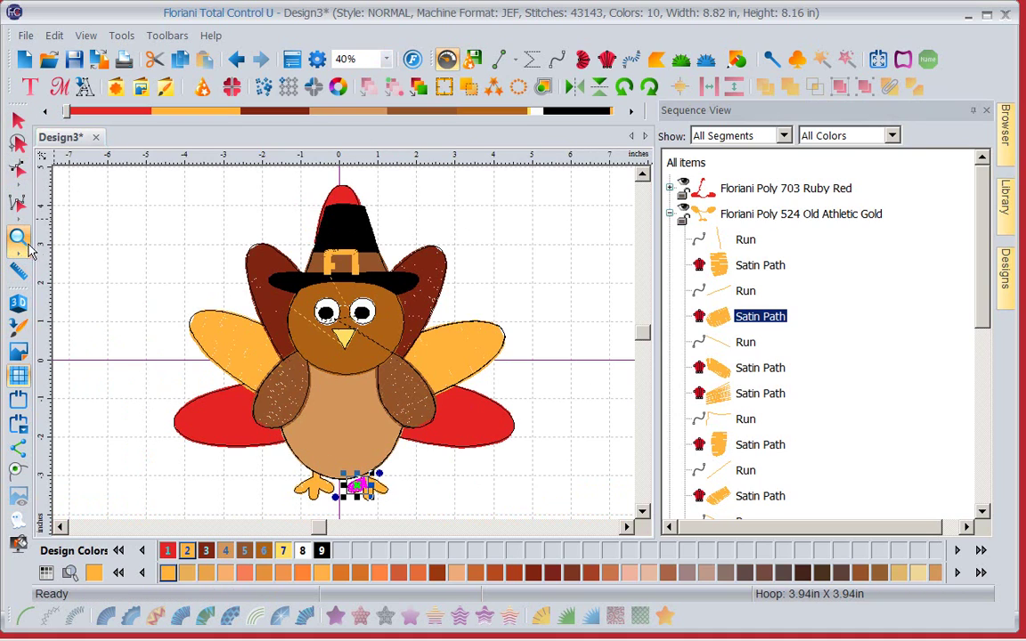
key(Escape)
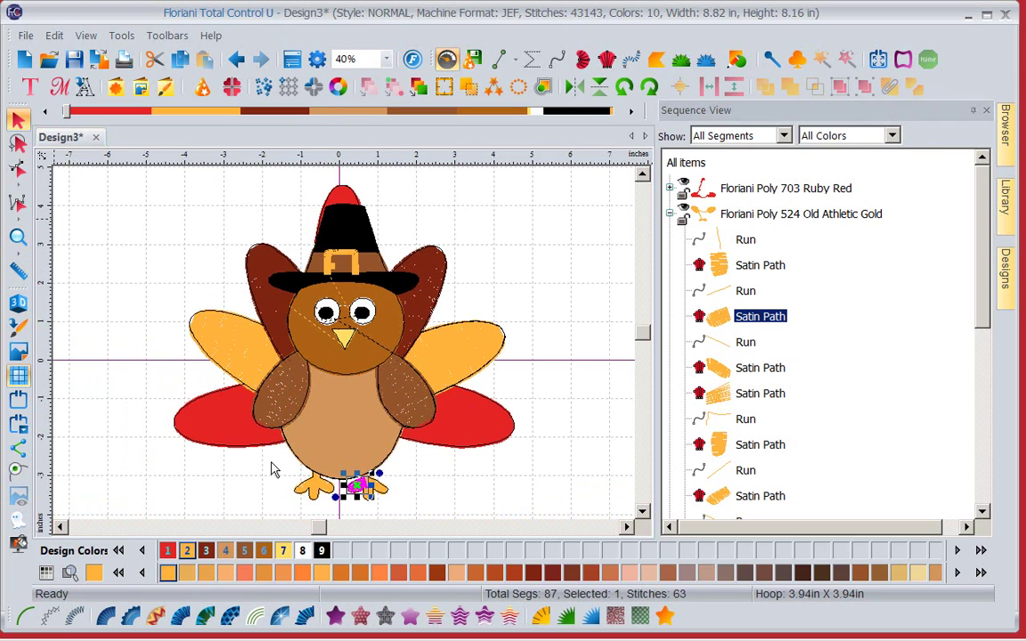
drag(19, 106, 346, 432)
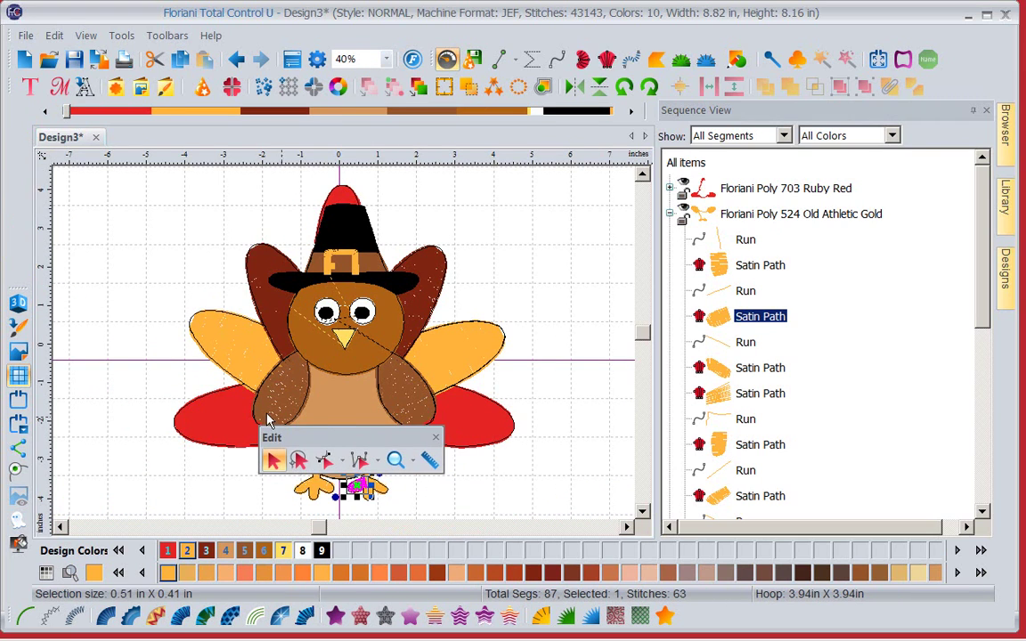
double_click(428, 437)
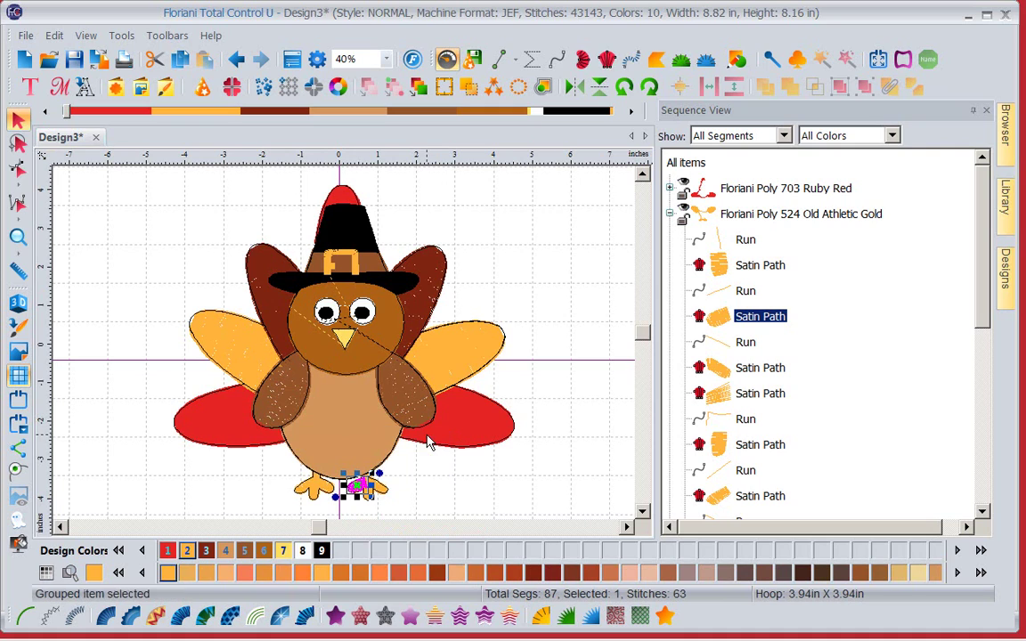
click(19, 238)
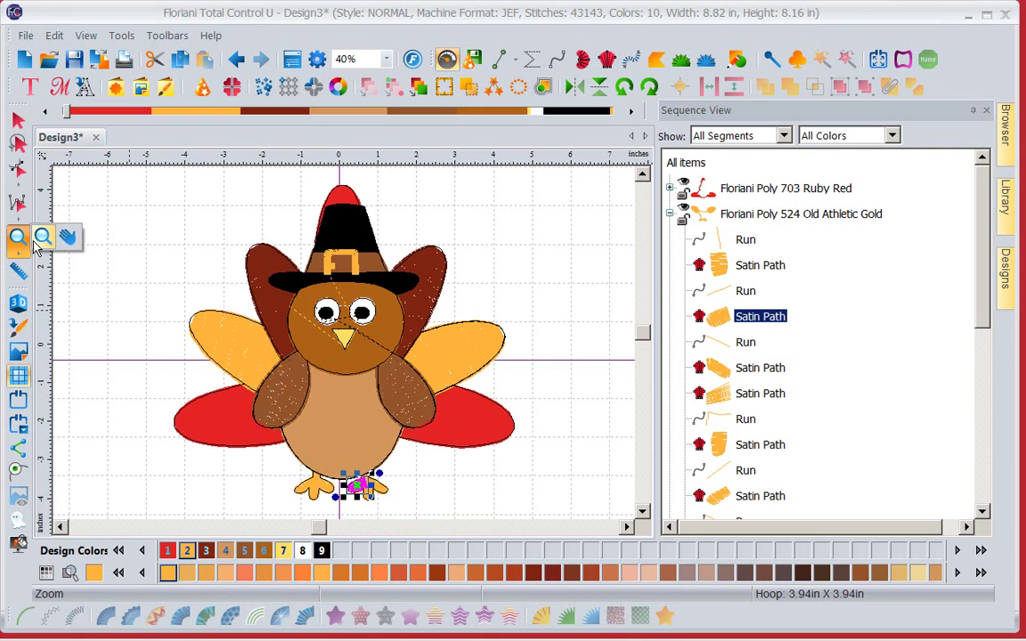
click(41, 238)
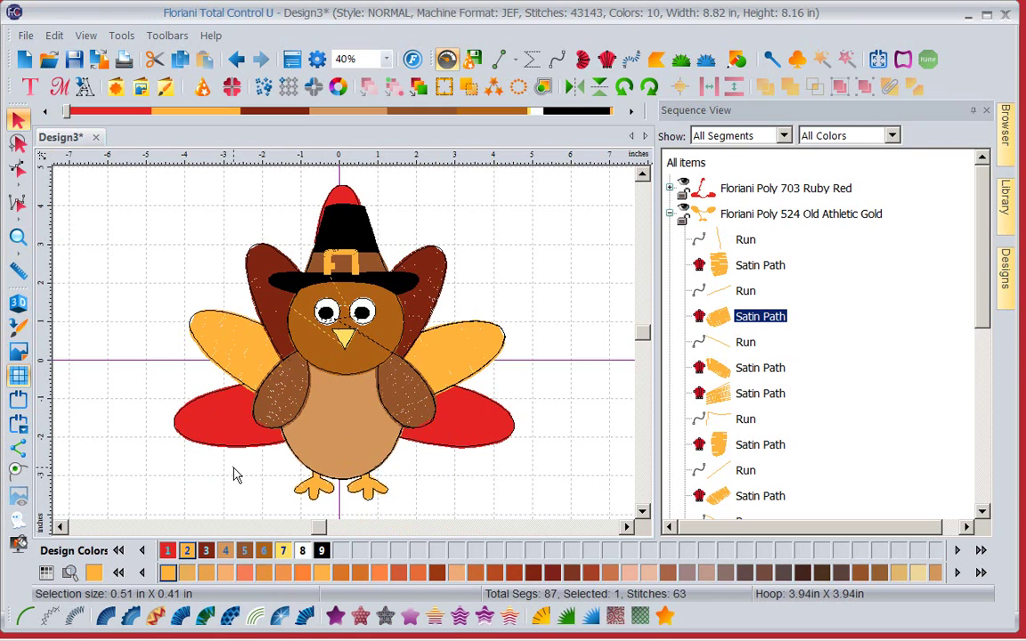
Clear the selected satin segment and measure the width of the middle toe on the turkey's left foot.
drag(233, 475, 487, 515)
click(583, 430)
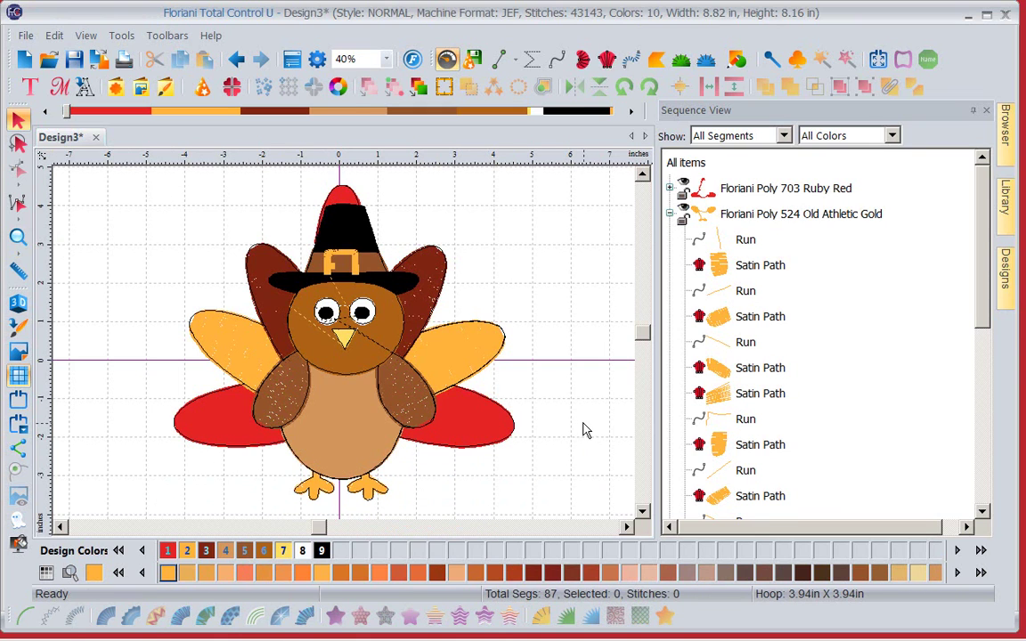
click(19, 238)
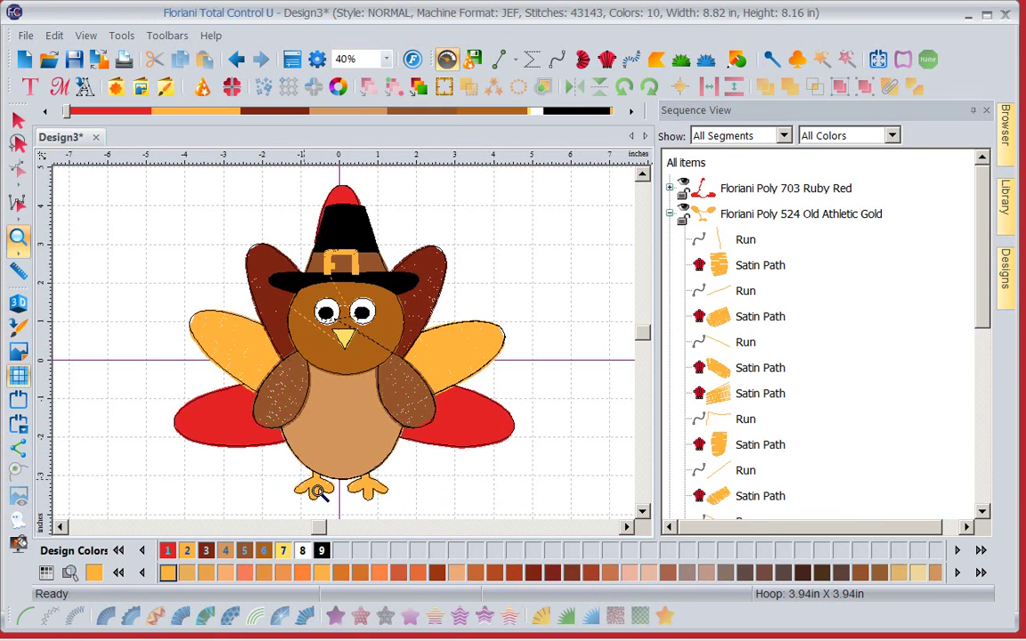
drag(272, 461, 445, 500)
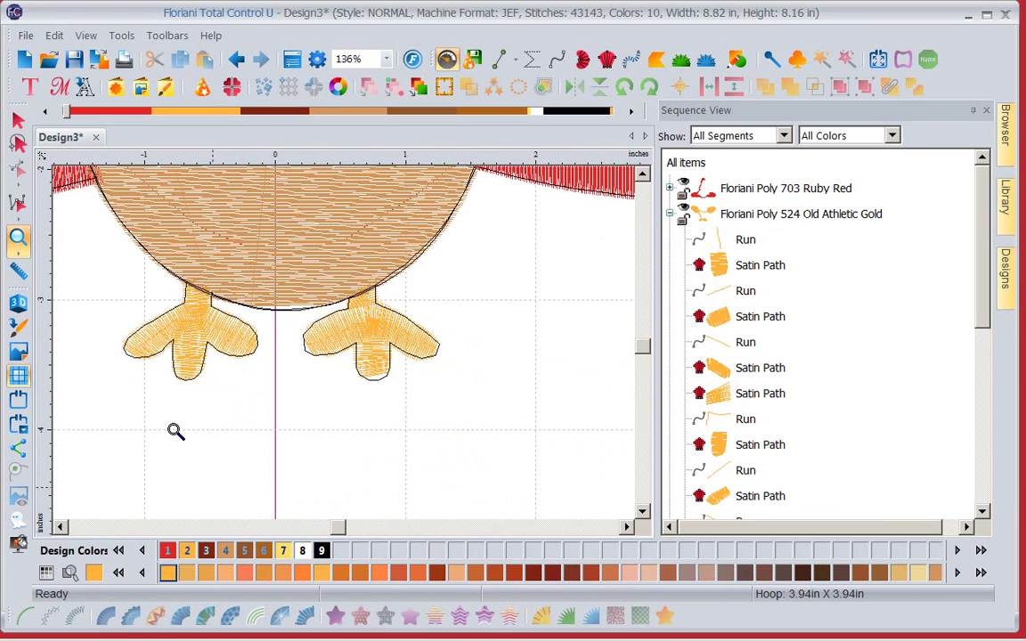
click(19, 269)
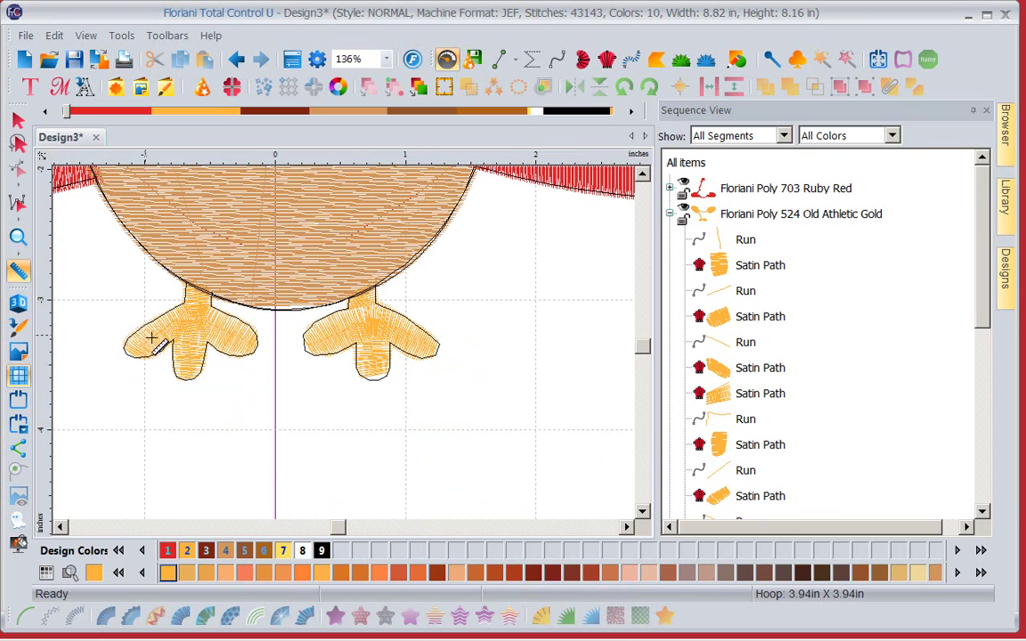
drag(145, 326, 214, 348)
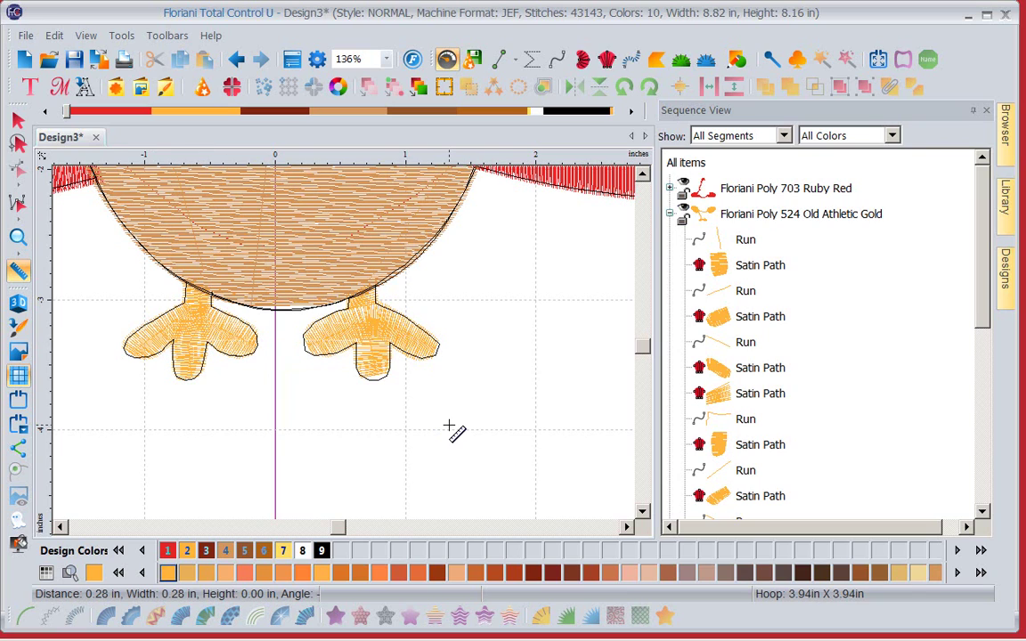
Expand the Floriani Poly 560 Vegas Gold, 743 Old World Buff and 800 Pure White entries in the sequence to check their segment types.
click(356, 59)
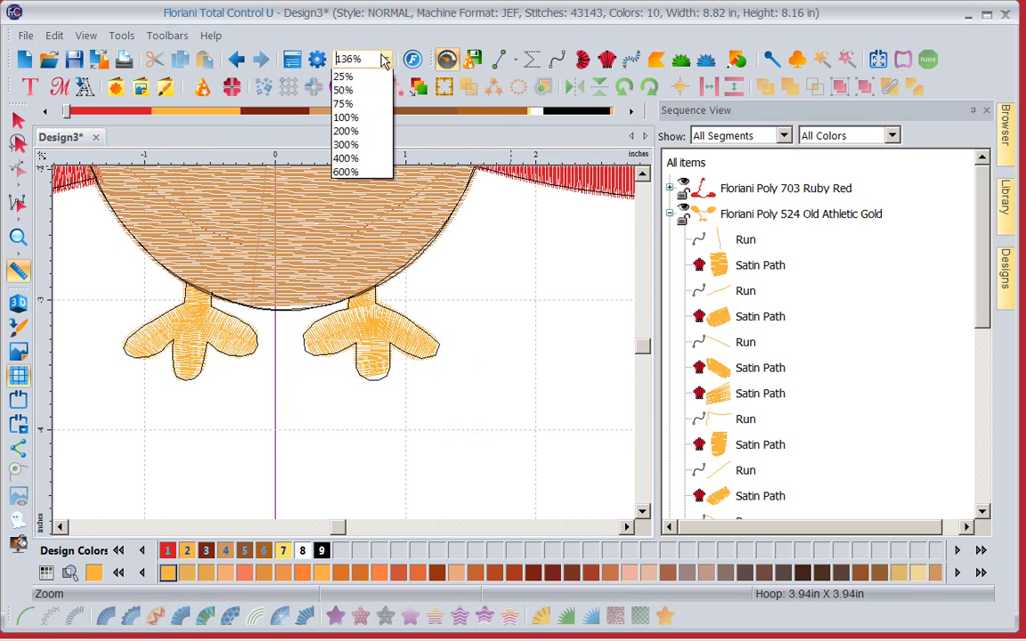
click(352, 106)
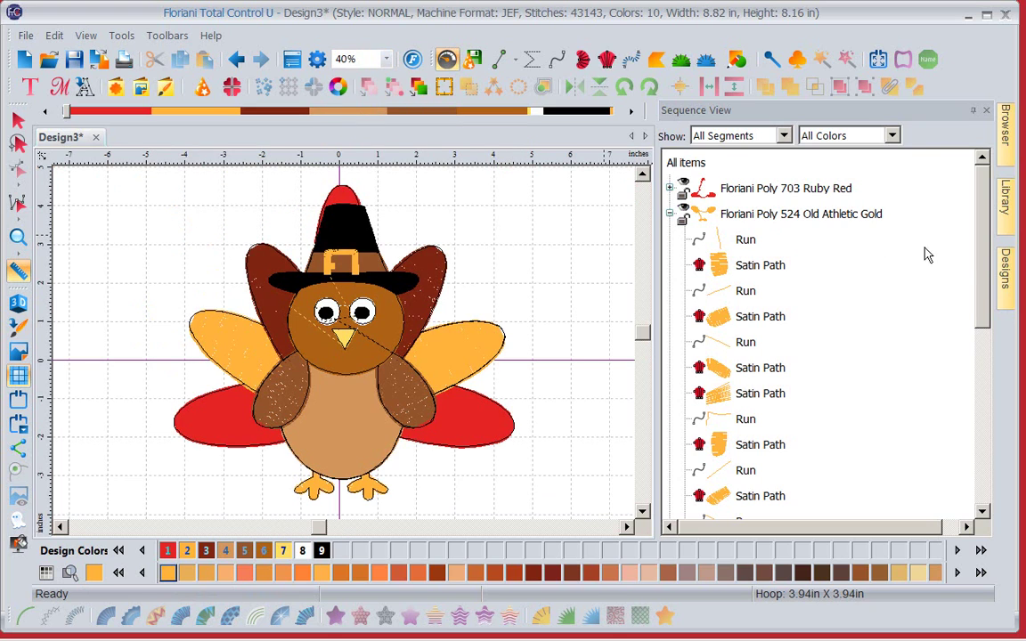
drag(982, 258, 982, 452)
click(764, 419)
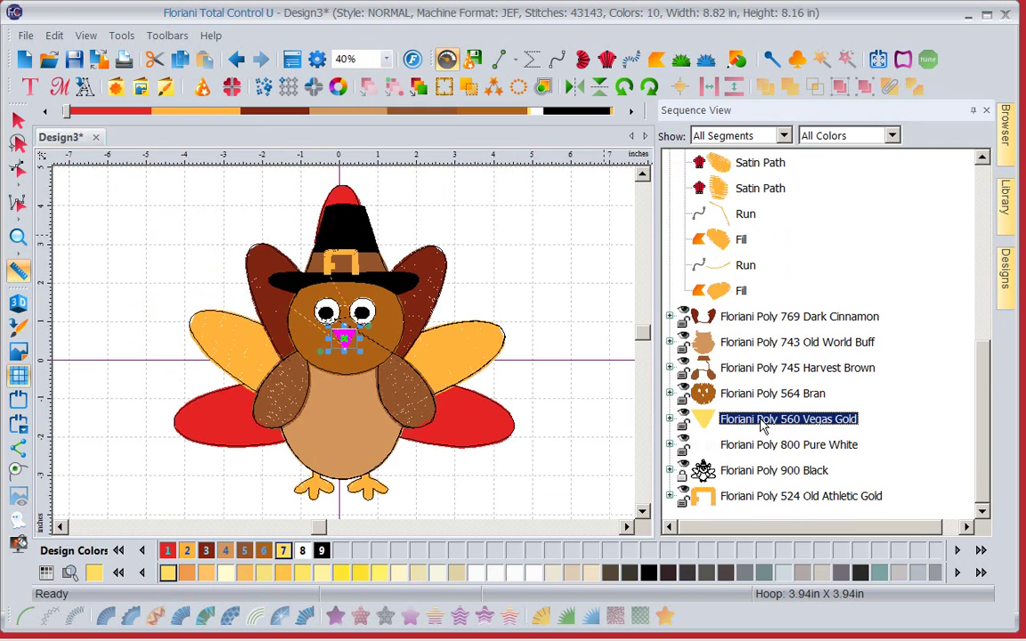
click(669, 419)
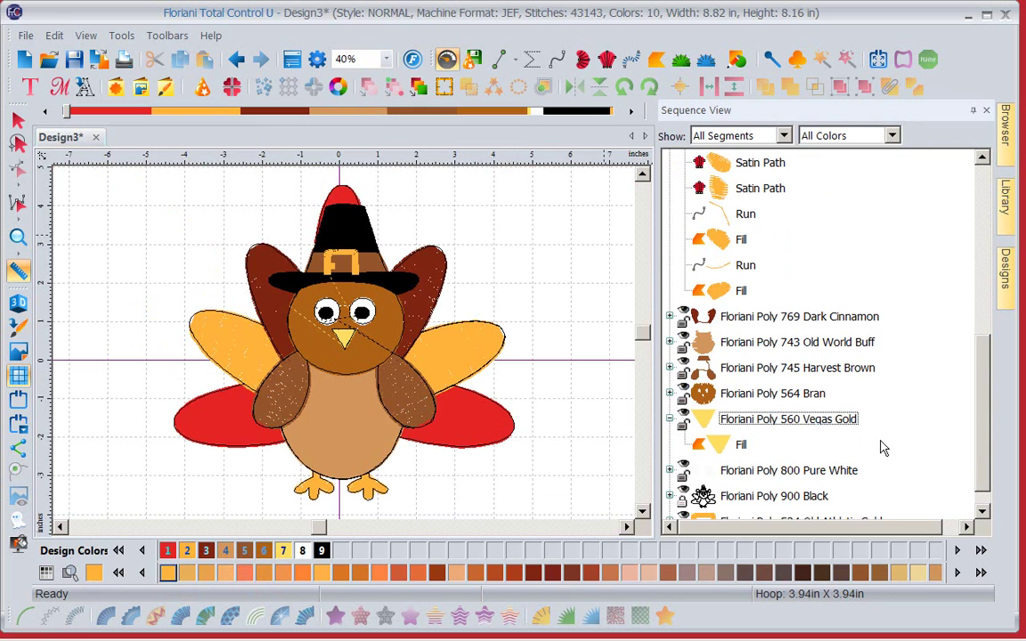
click(670, 342)
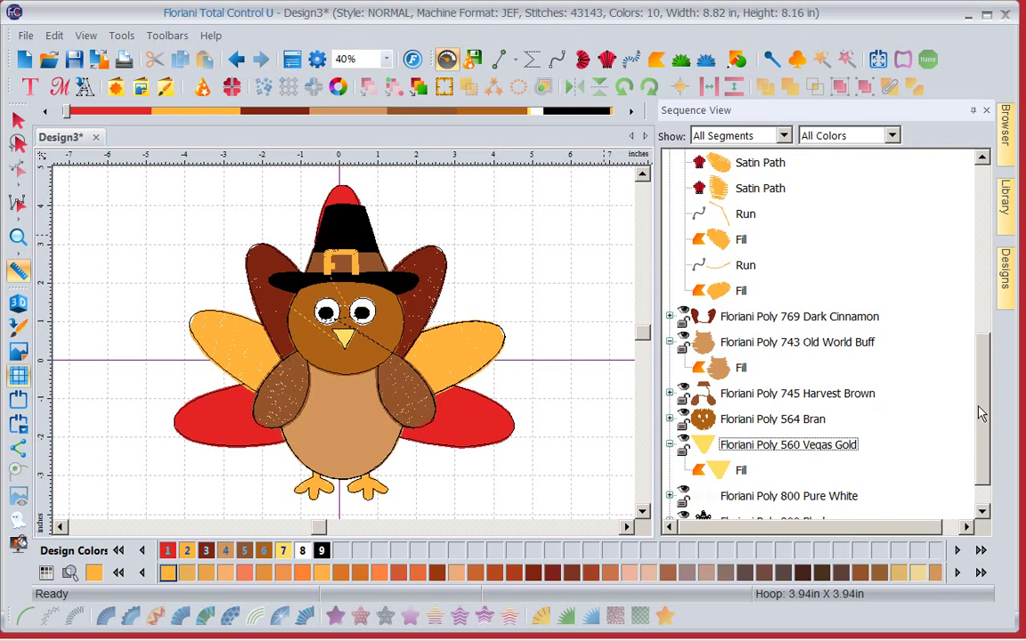
scroll(884, 419, down, 2)
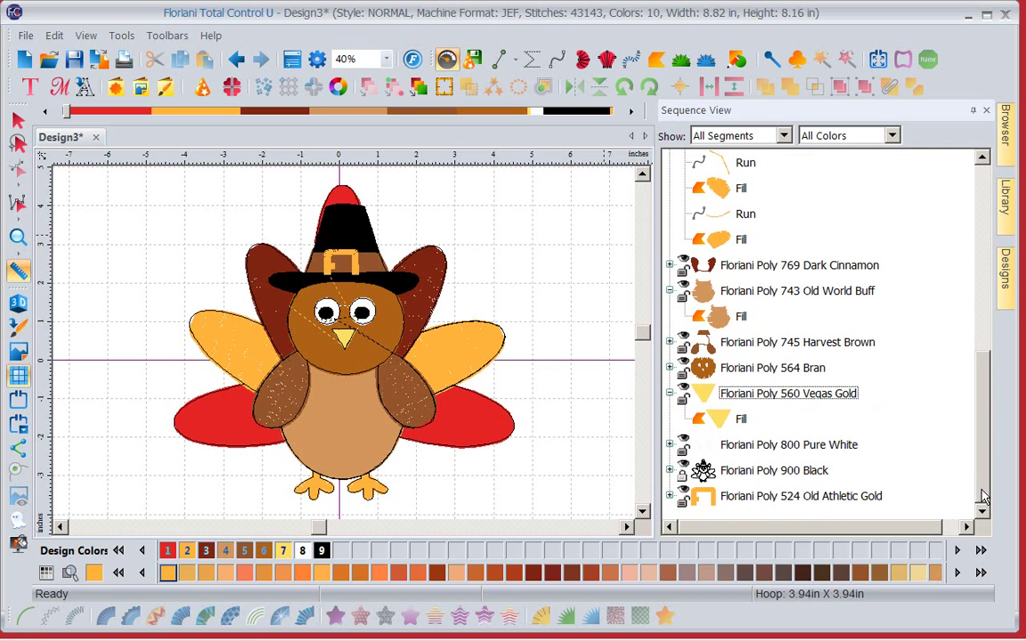
click(670, 444)
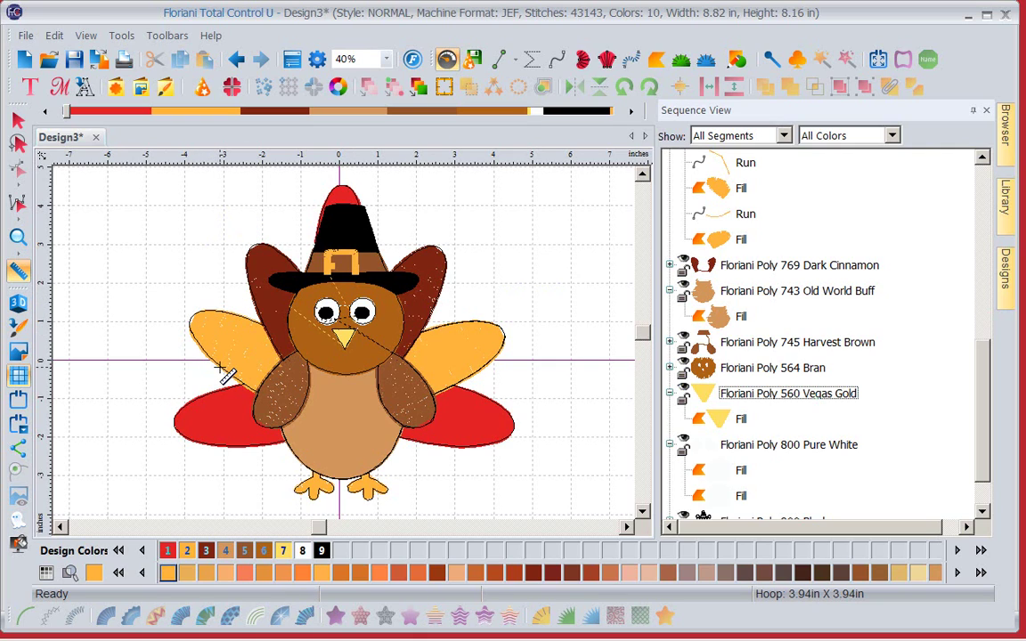
Measure the width across the turkey's left gold tail feather.
drag(220, 367, 242, 312)
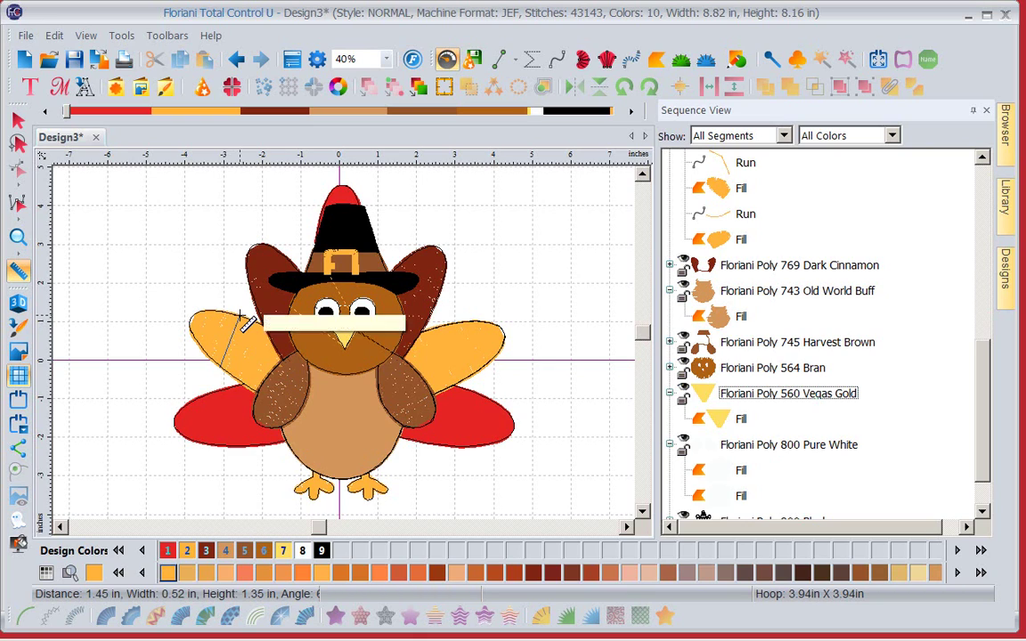
click(247, 321)
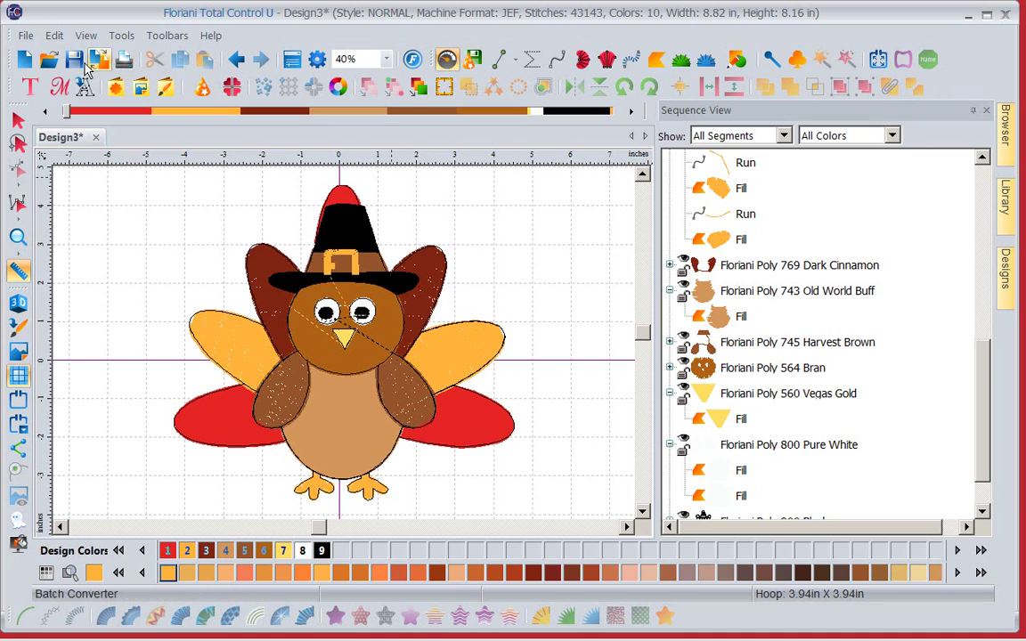
Show the design properties and enlarge their area until the whole Design Notes box fits.
click(292, 59)
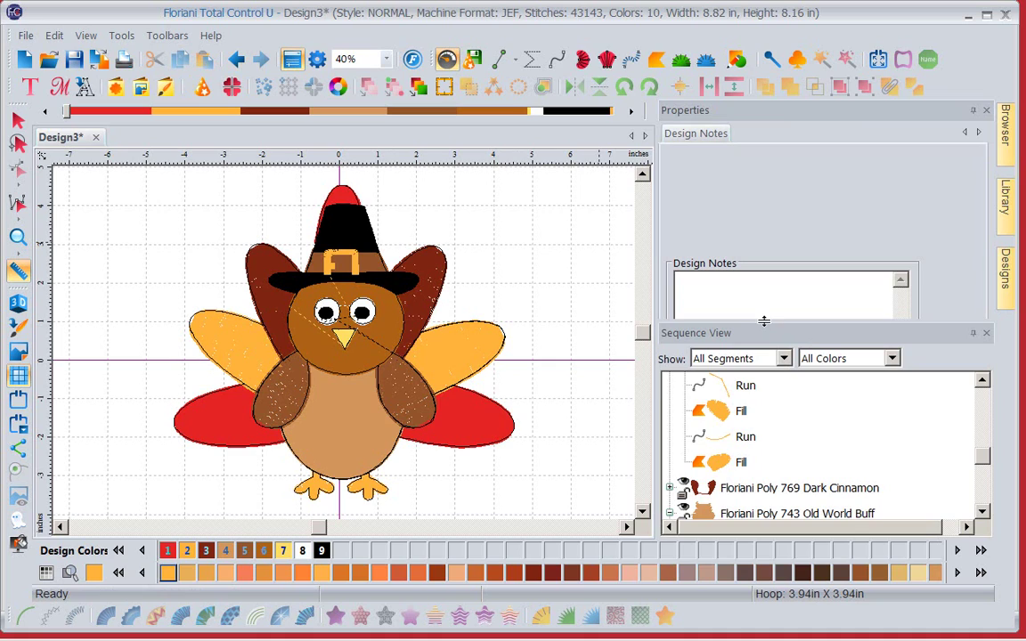
drag(762, 320, 780, 376)
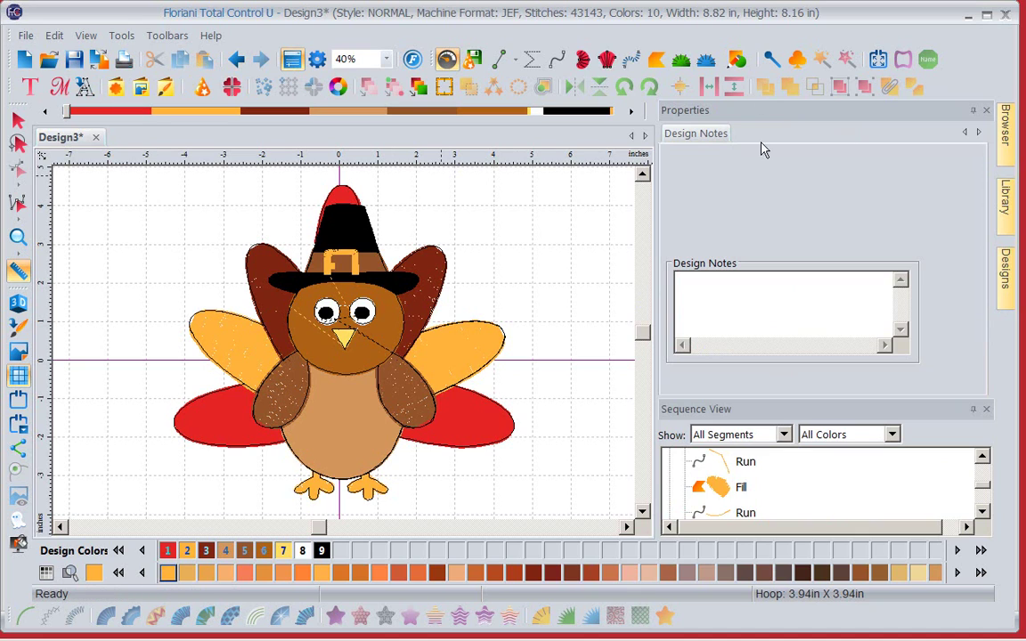
click(26, 36)
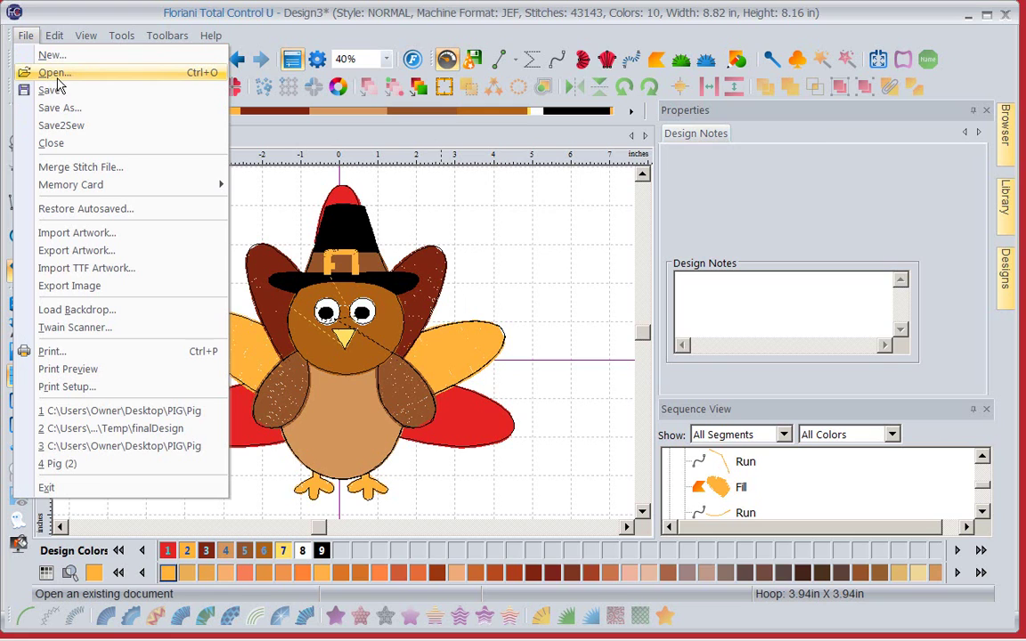
click(557, 277)
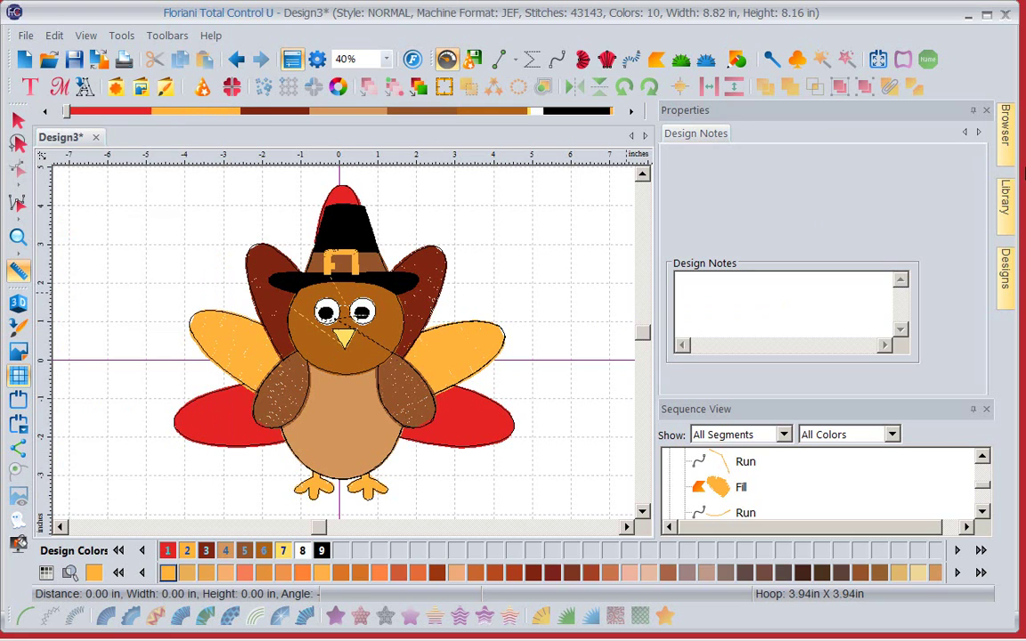
Browse the Seagate Backup Plus Drive's folders down to 3D Flowers in the file browser, and return to object selection.
click(1007, 128)
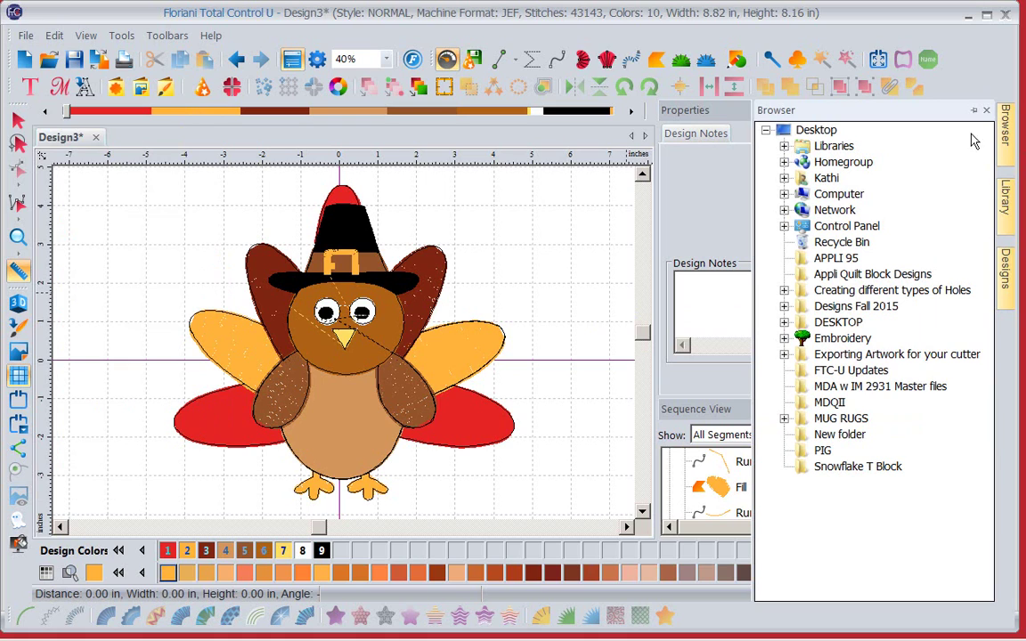
click(783, 194)
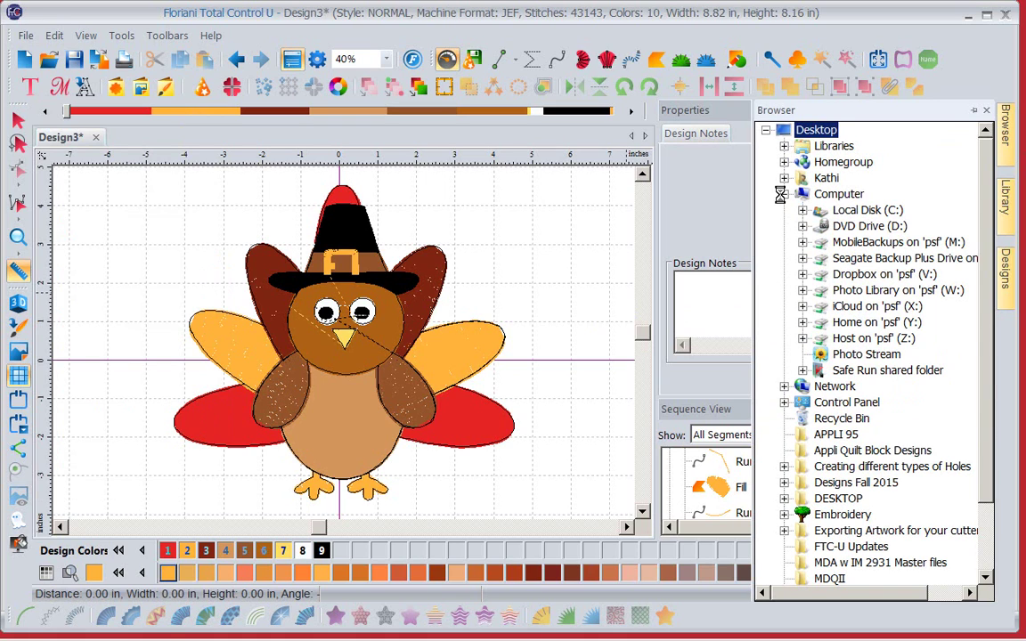
click(802, 259)
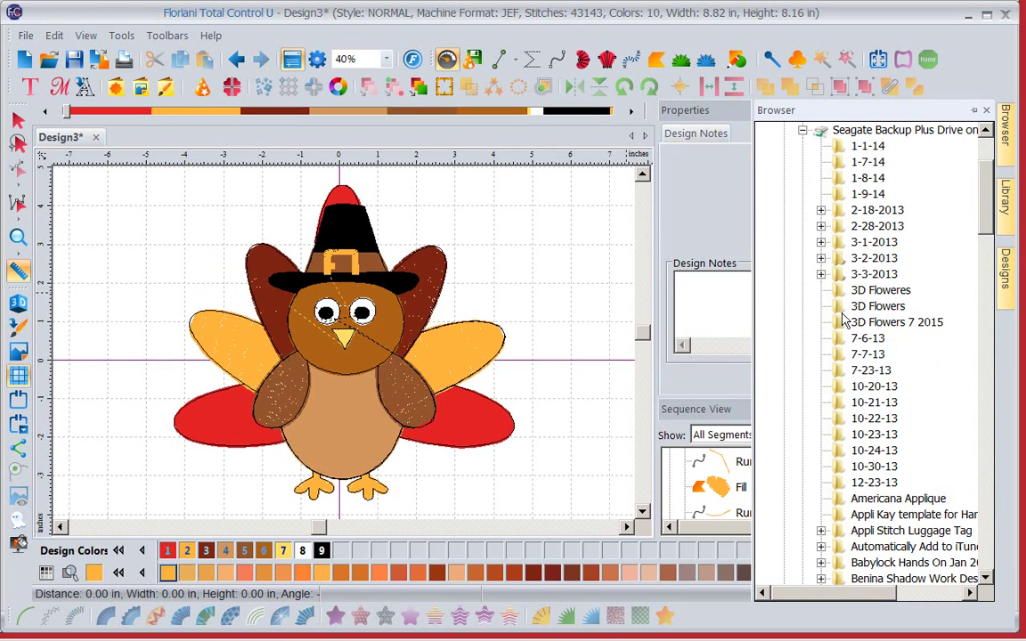
click(877, 306)
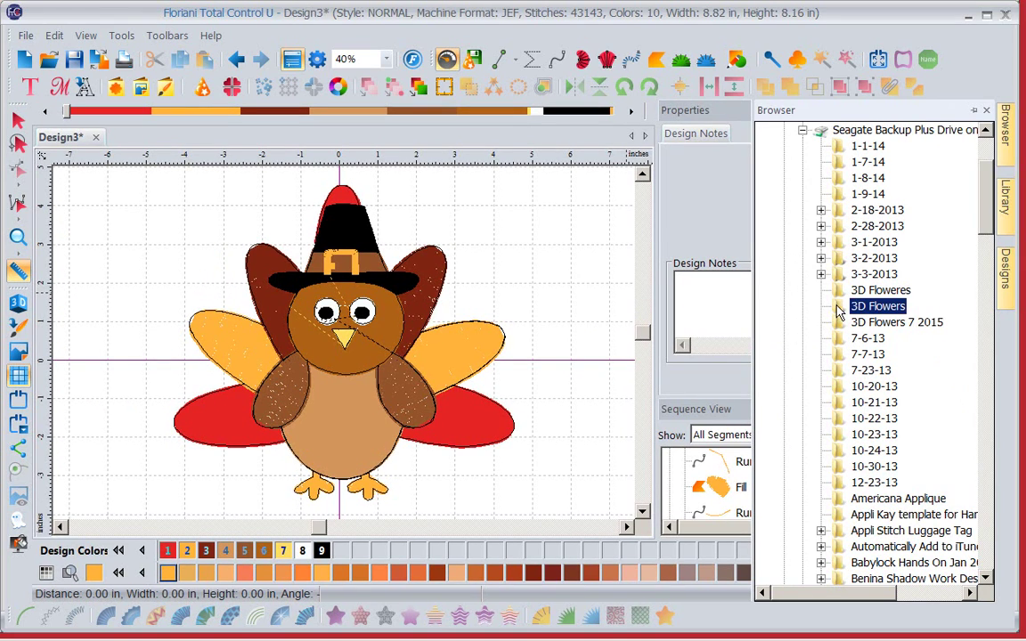
click(1008, 291)
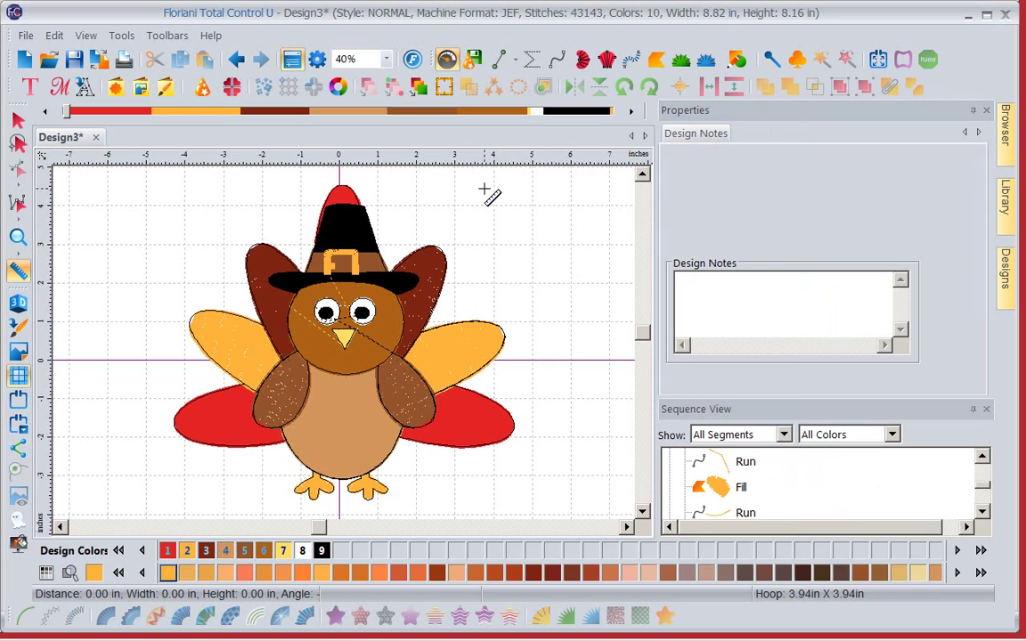
key(Escape)
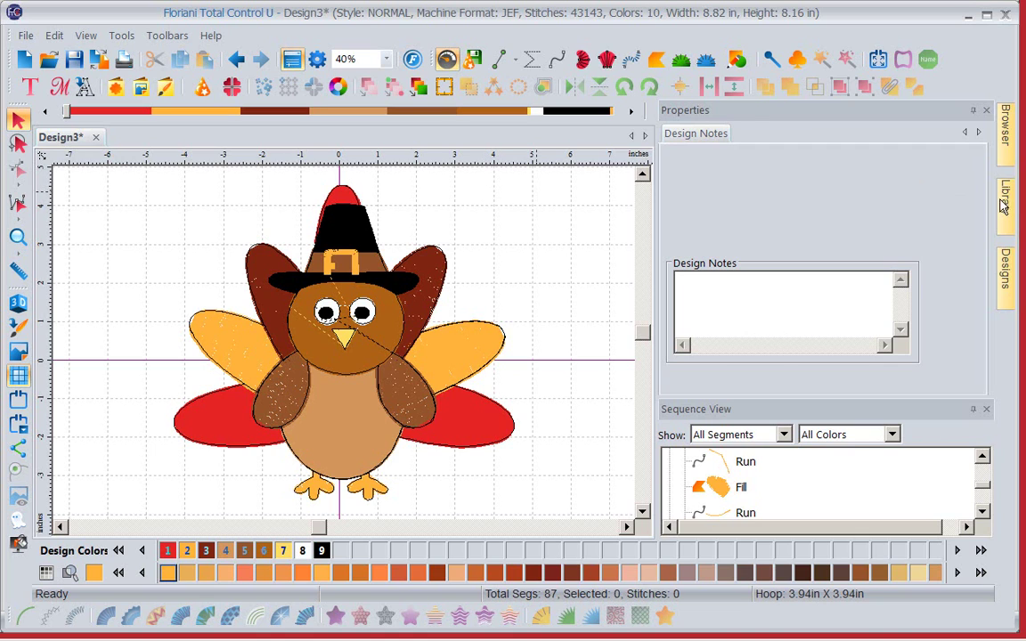
click(1008, 171)
click(1007, 134)
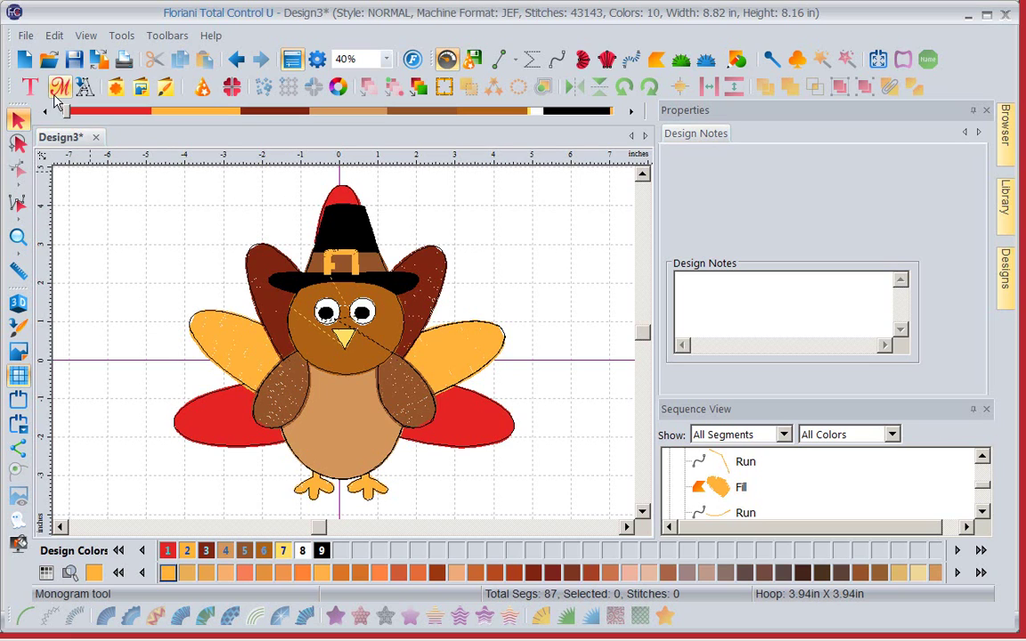
click(26, 36)
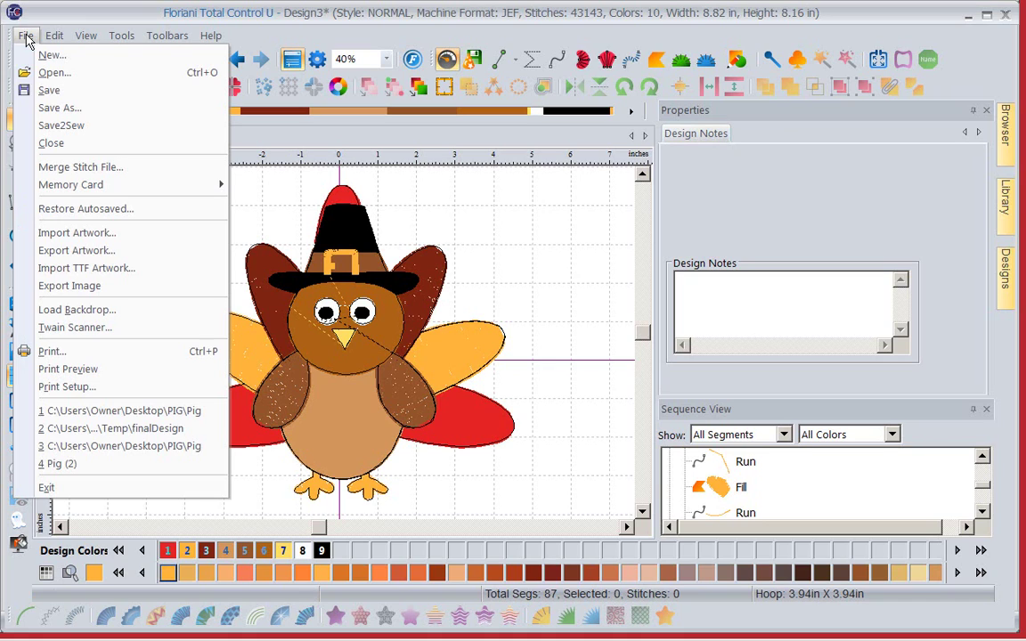
click(62, 109)
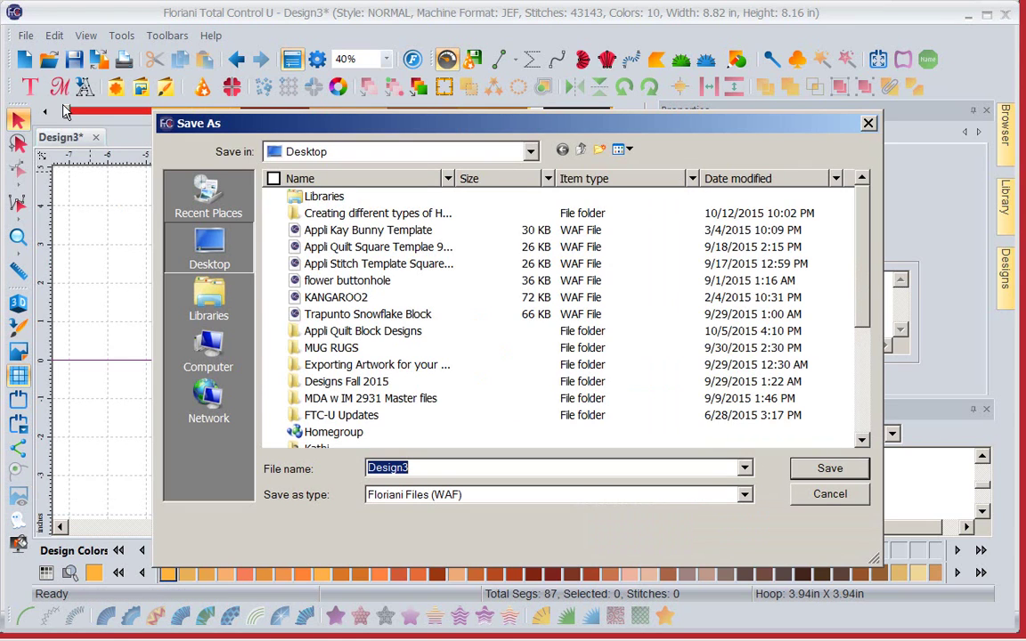
click(531, 153)
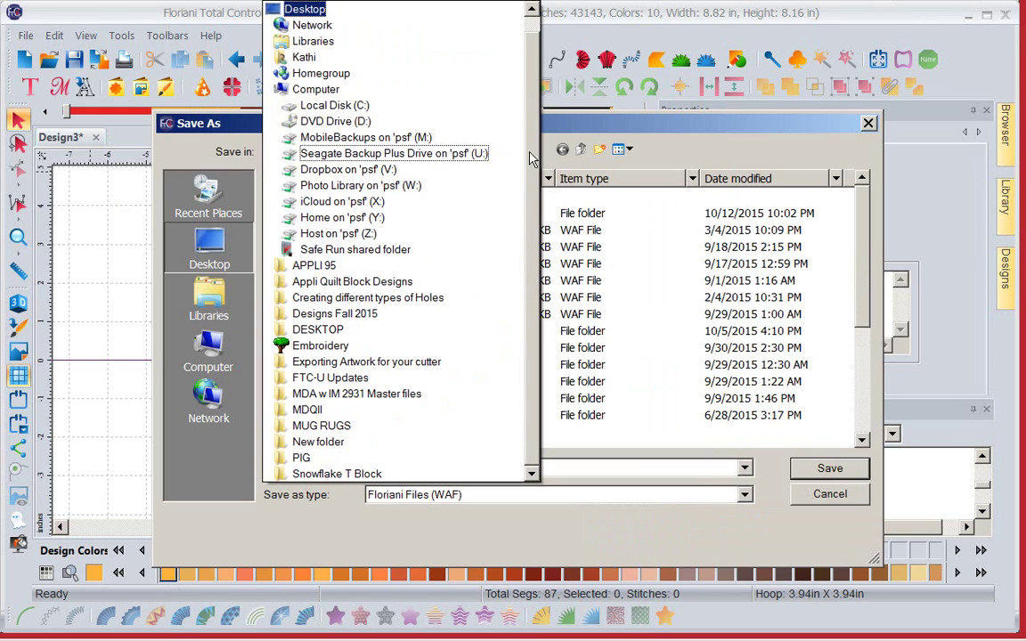
click(337, 155)
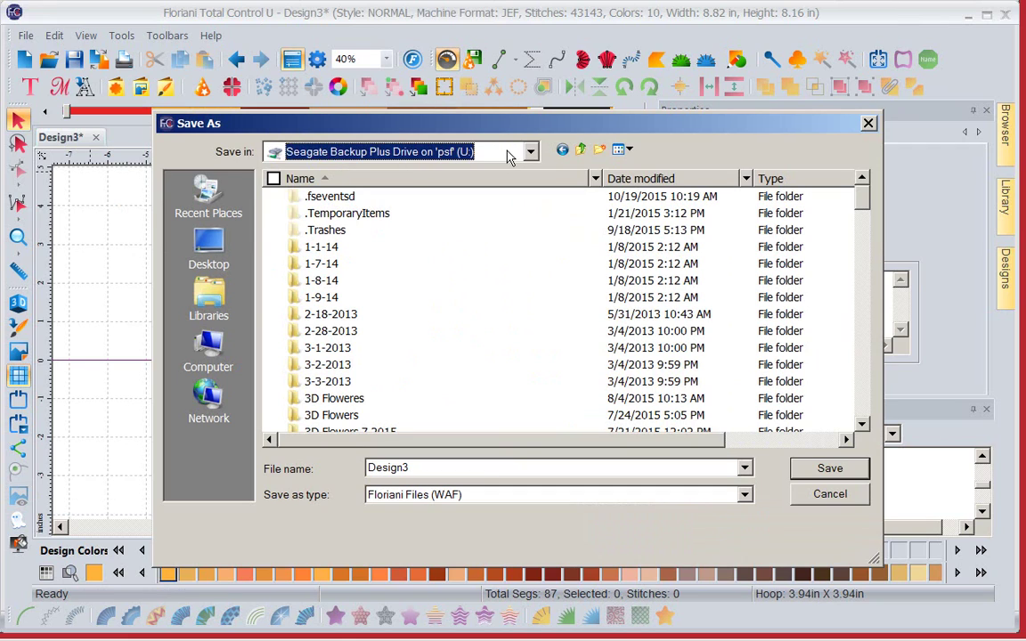
click(425, 471)
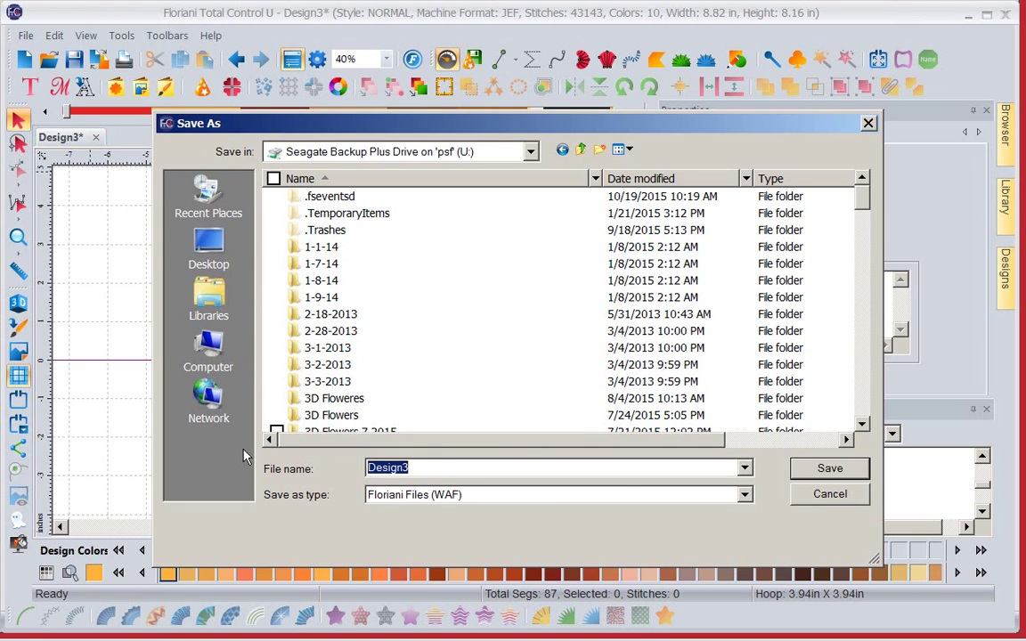
text(Turkey)
click(746, 497)
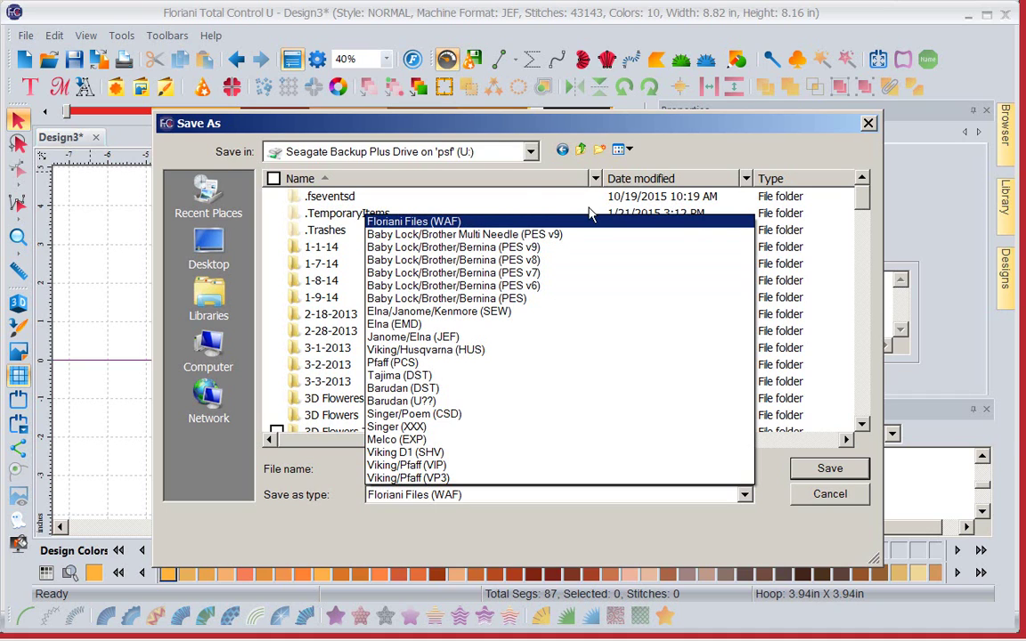
click(543, 195)
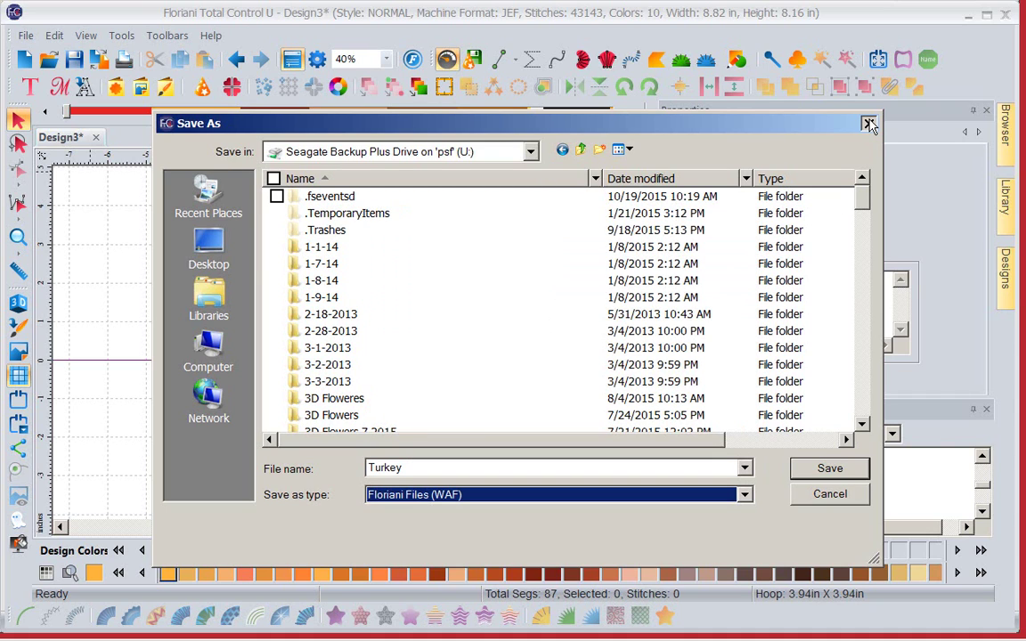
click(826, 491)
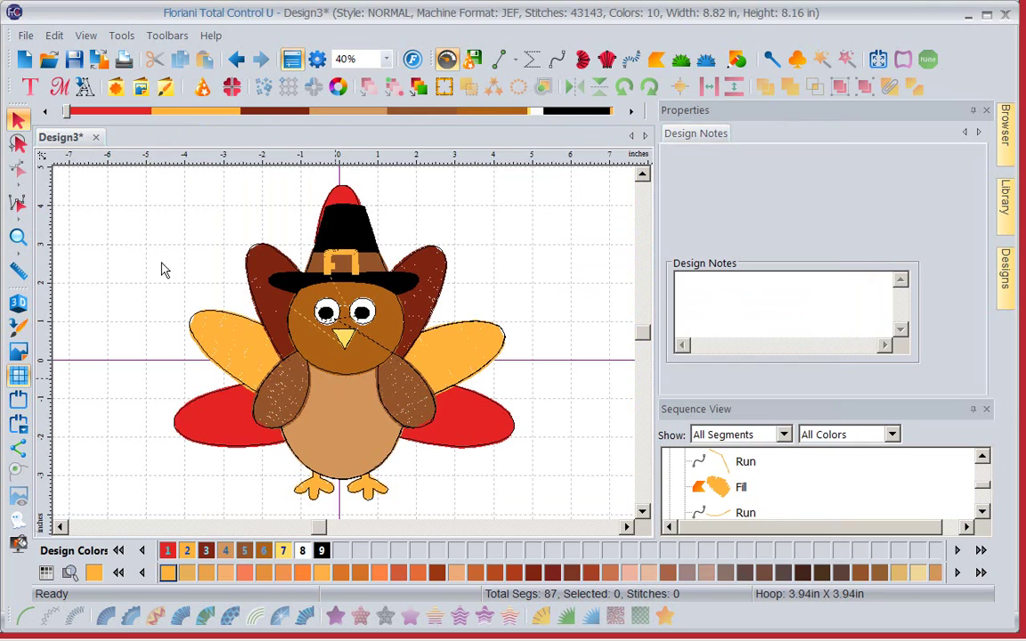
Run Save2Sew with the fabric Huck Toweling - I Didn't Digitize, keeping the default design type, hooping and style settings, and finish the wizard.
click(27, 36)
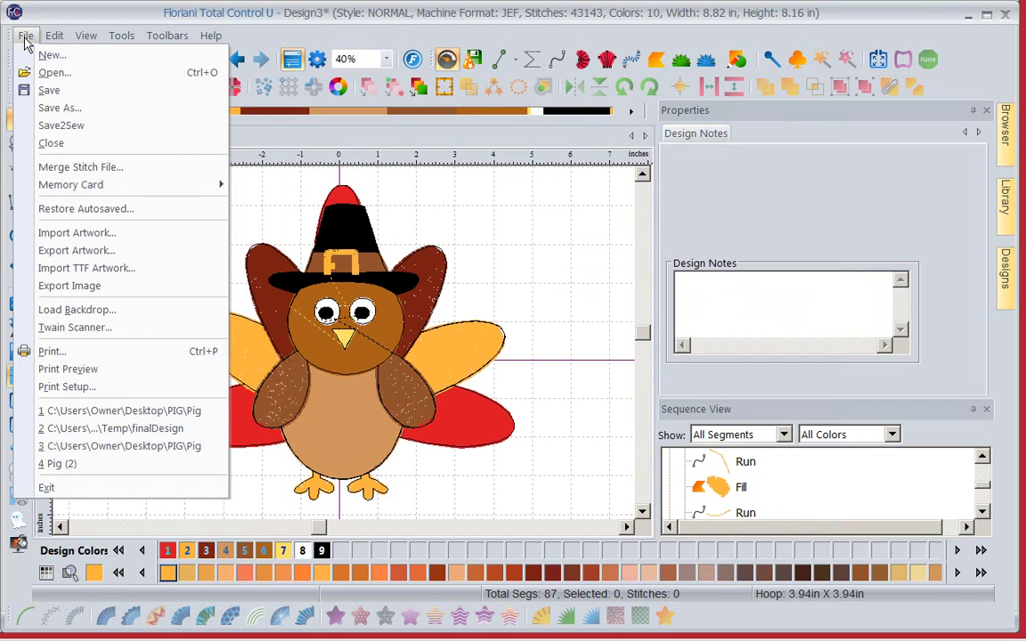
click(62, 127)
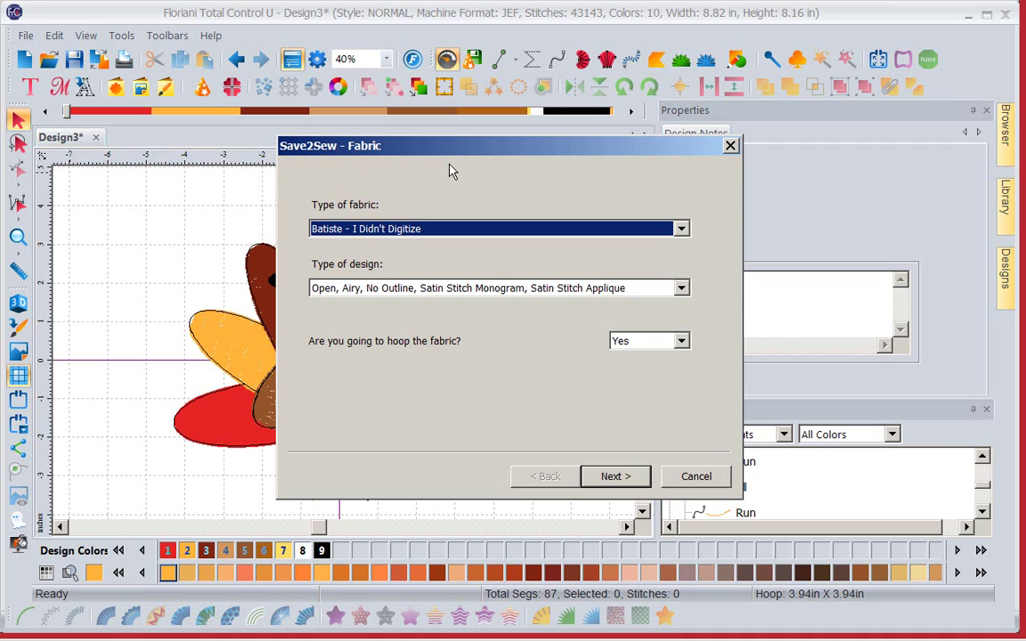
click(681, 230)
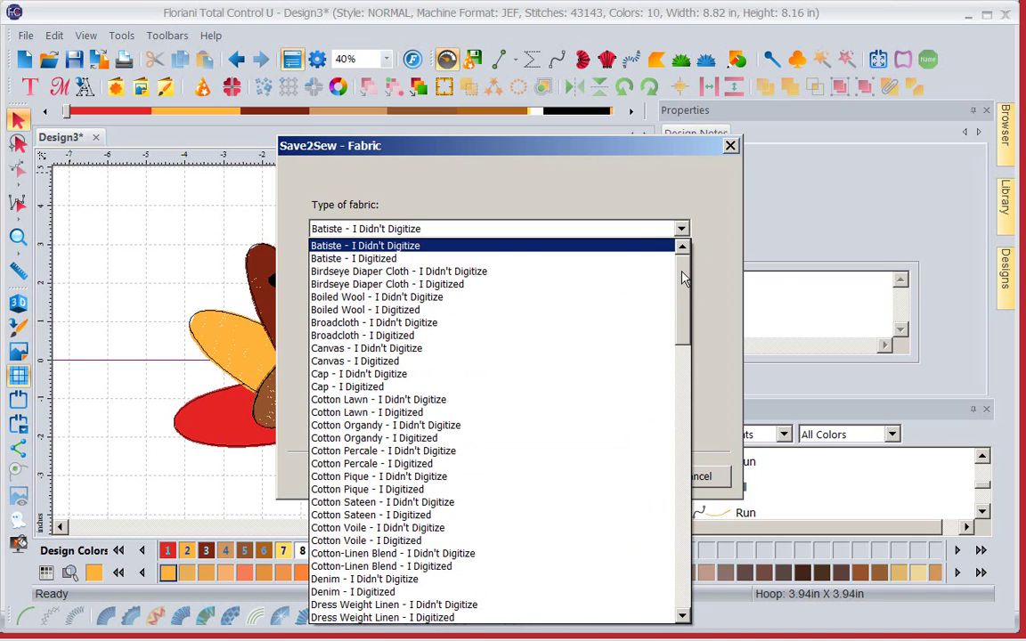
scroll(684, 301, down, 2)
drag(684, 300, 683, 349)
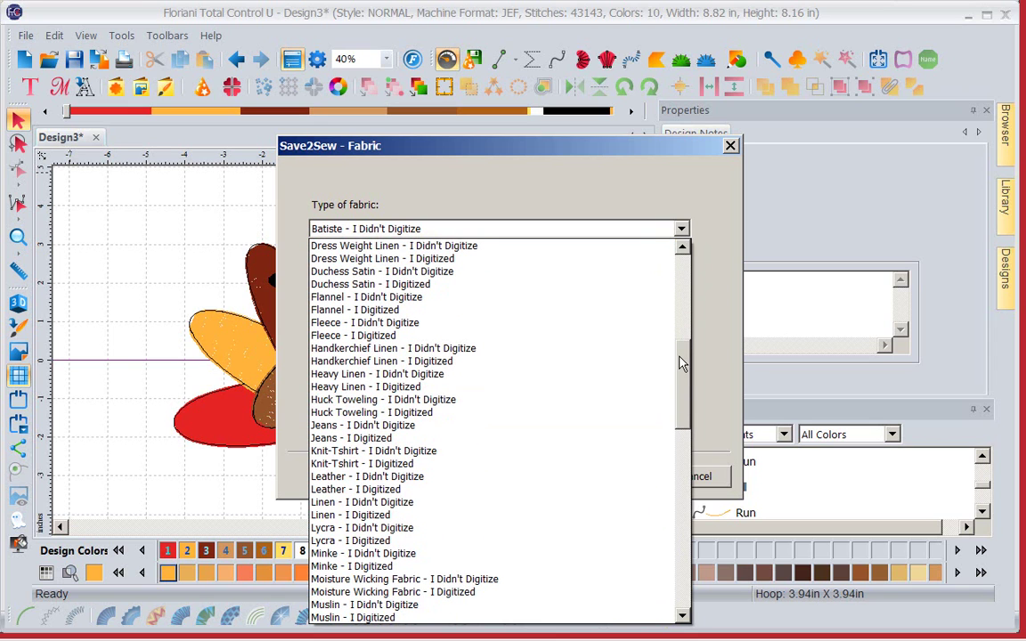
click(434, 400)
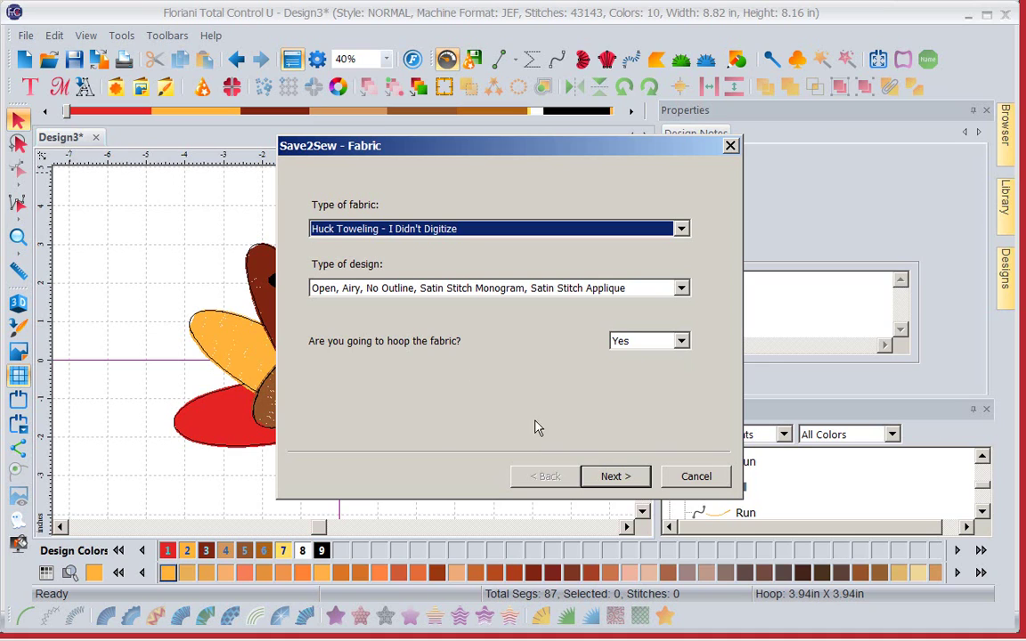
click(614, 477)
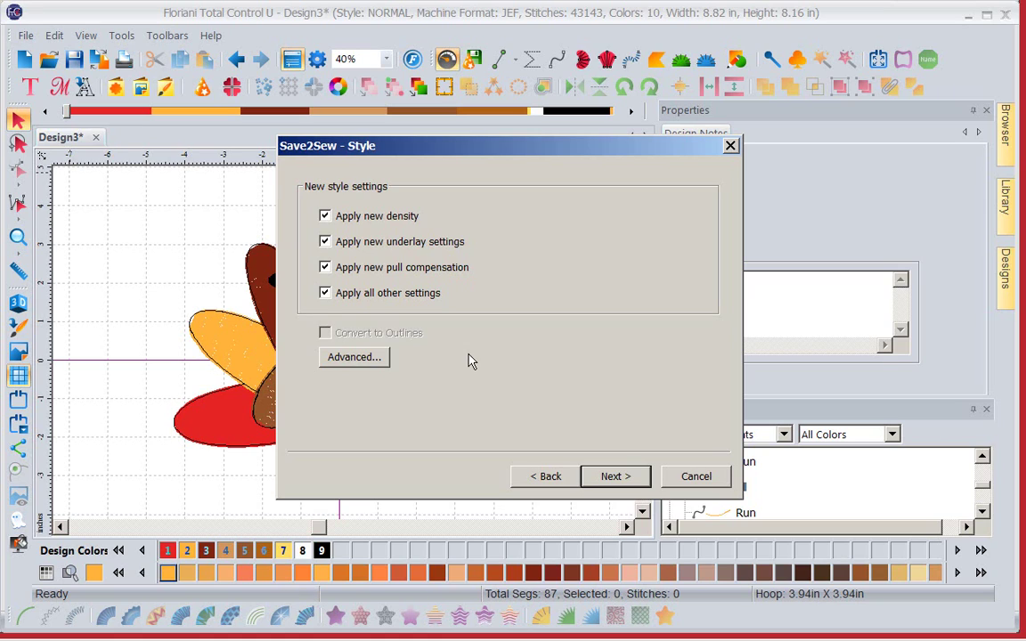
click(617, 481)
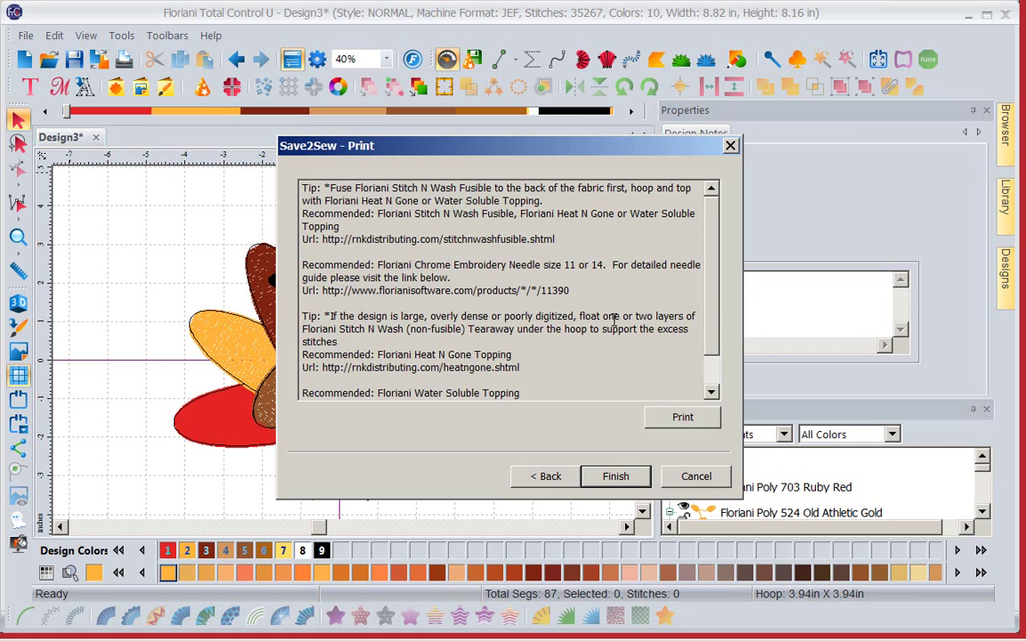
click(613, 479)
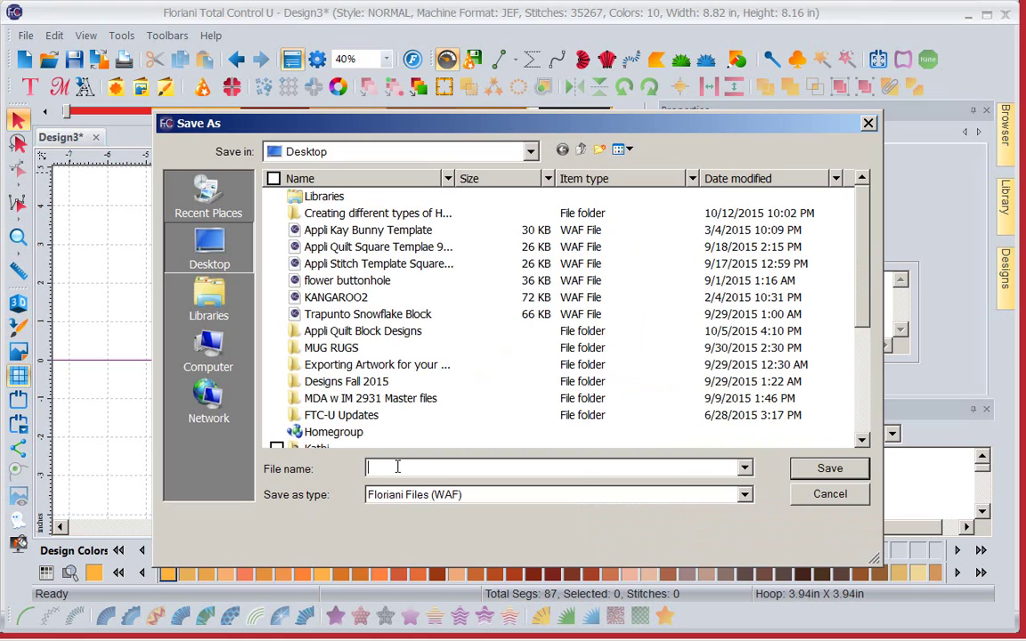
Save the design as turkey on the Seagate Backup Plus Drive in Baby Lock/Brother Multi Needle (PES v9) format.
click(531, 153)
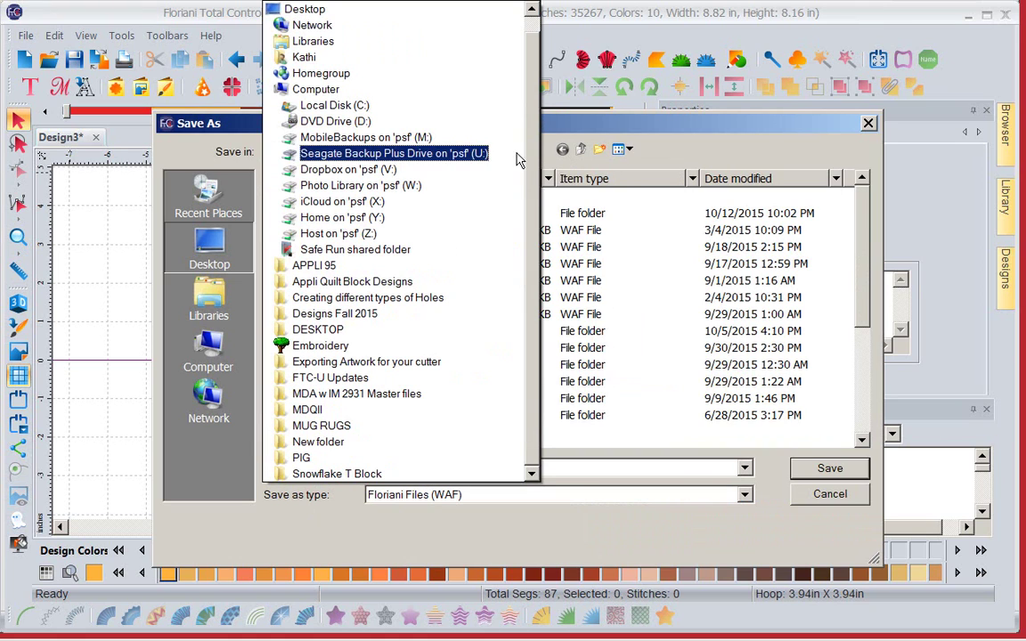
click(481, 155)
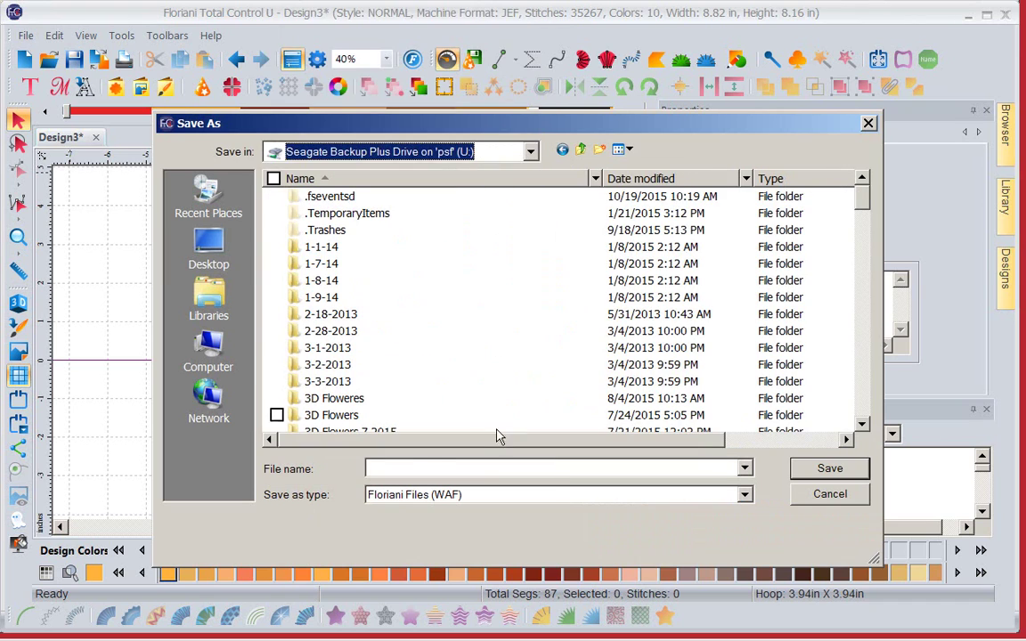
click(425, 465)
text(turk)
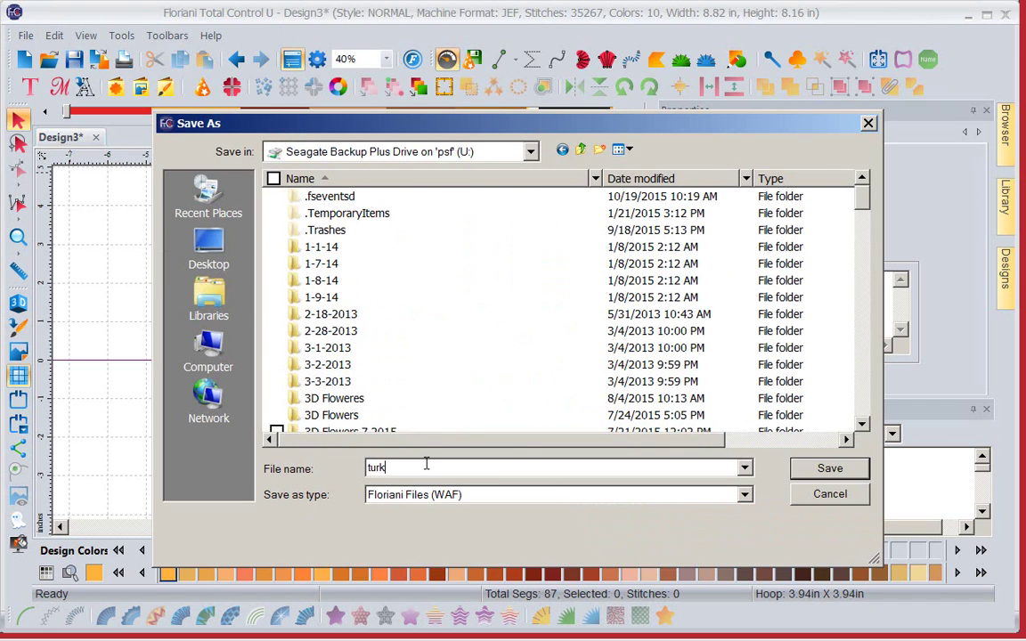
text(ey)
click(743, 498)
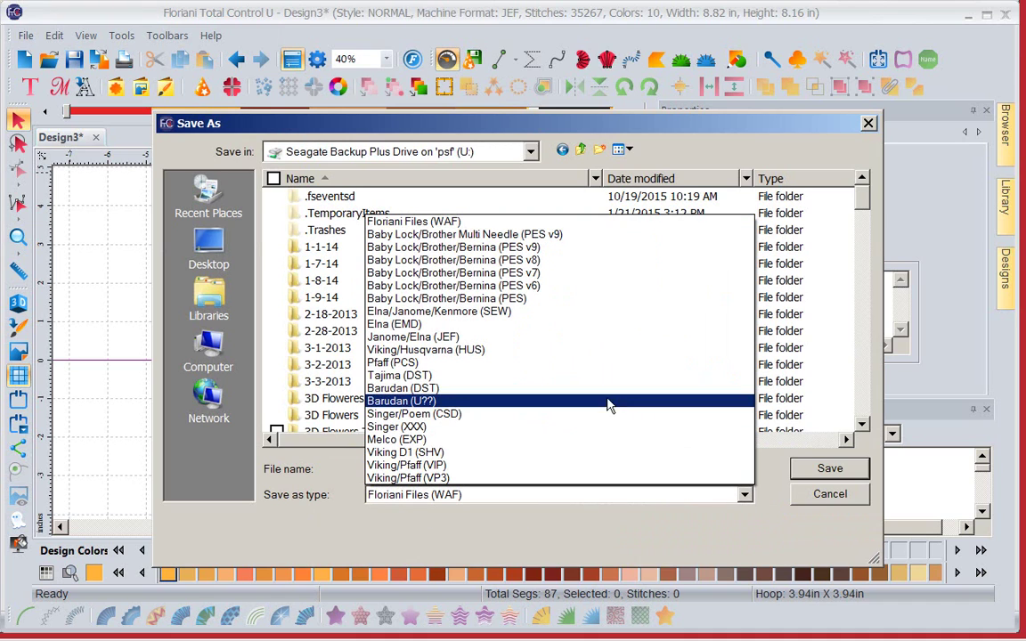
click(517, 233)
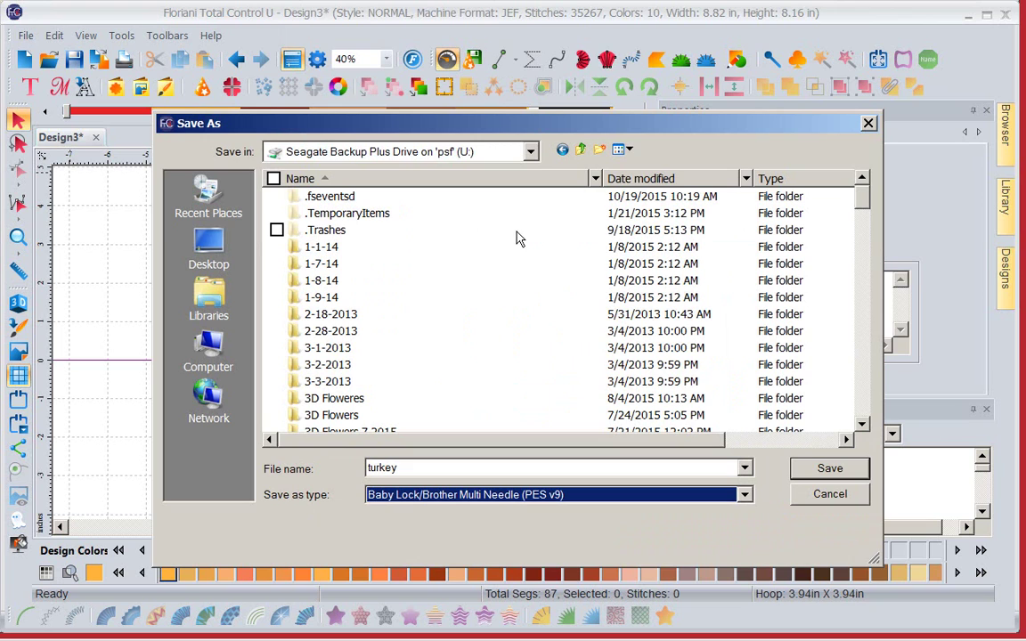
click(830, 469)
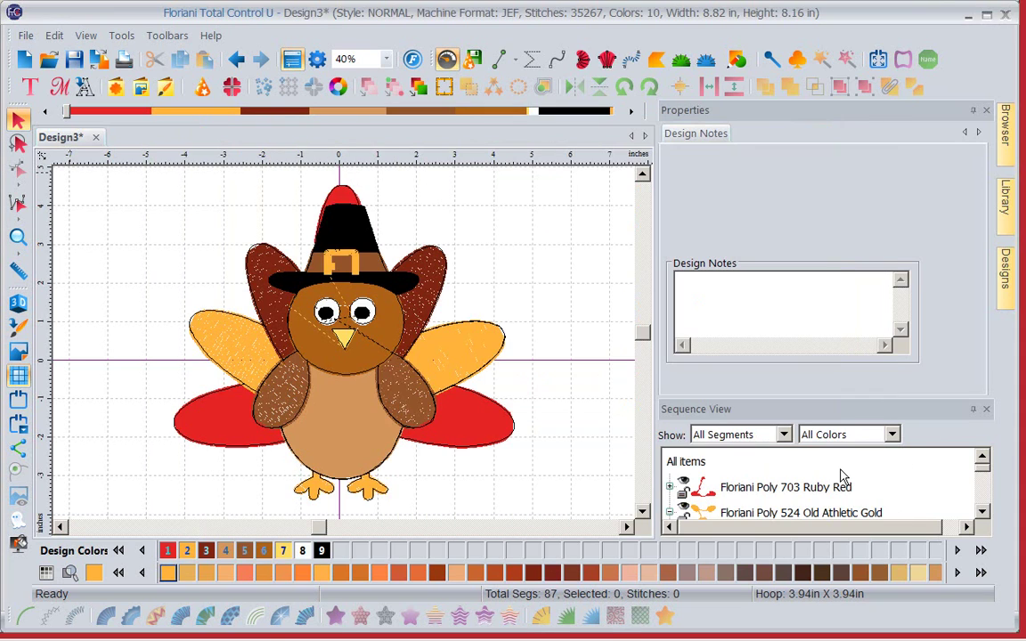